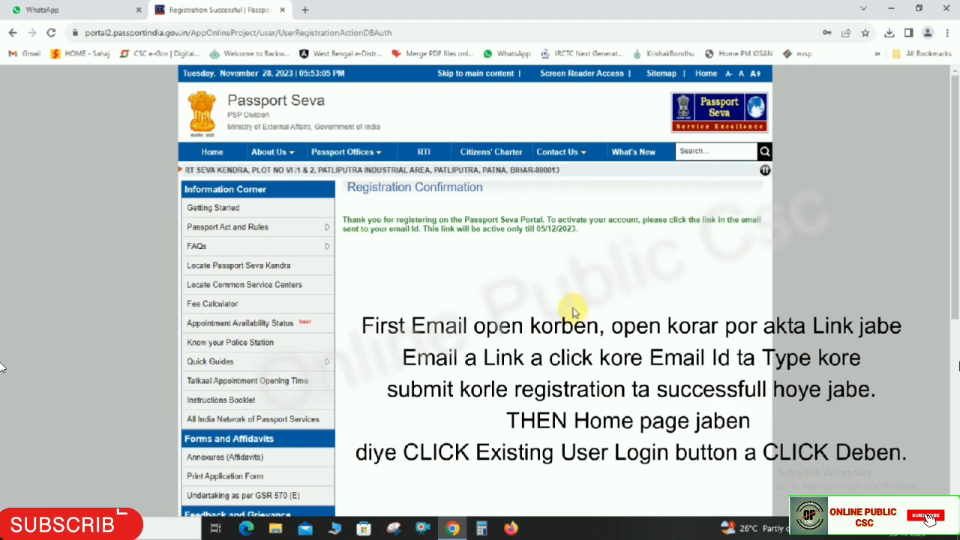
- Go to the Existing User Login page and submit the account's login ID
{"action": "left_click", "coordinate": [211, 152]}
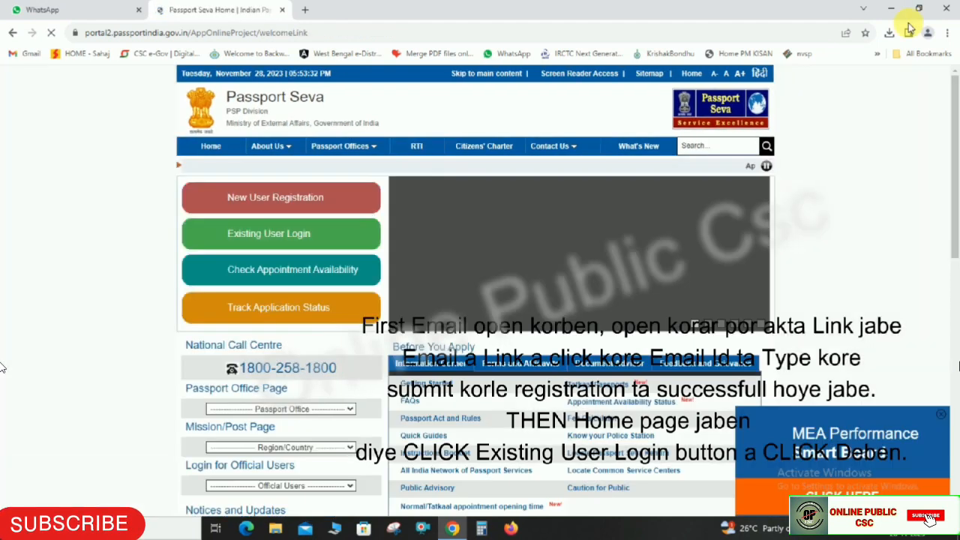
{"action": "left_click", "coordinate": [296, 234]}
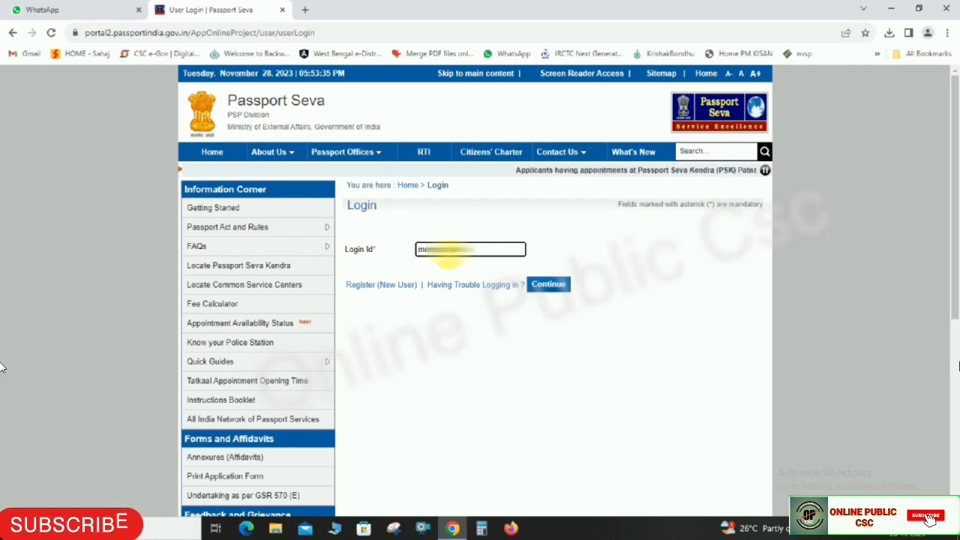
{"action": "type", "text": "@"}
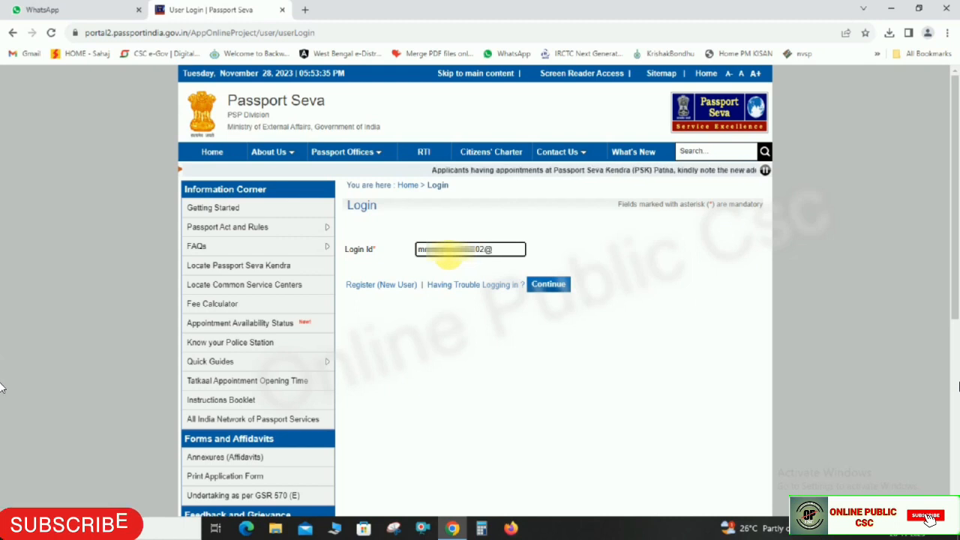
{"action": "type", "text": "gmail.com"}
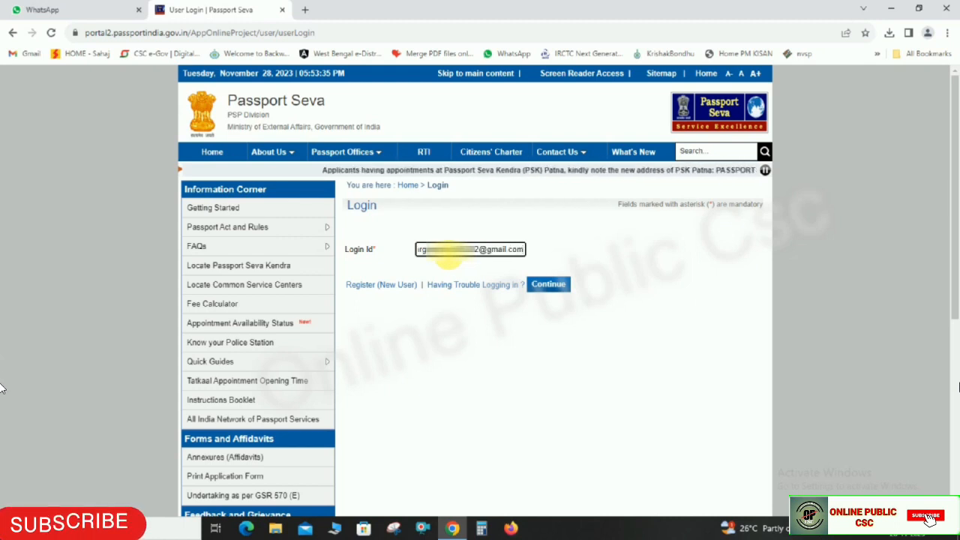
{"action": "key", "text": "ctrl+a"}
{"action": "left_click", "coordinate": [563, 289]}
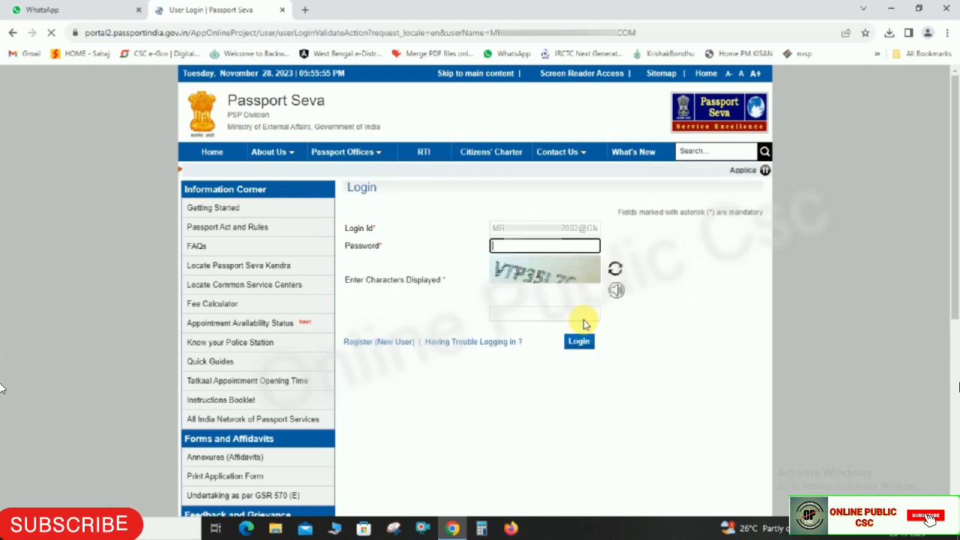
- Enter the account password and the displayed captcha code, then log in
{"action": "left_click", "coordinate": [509, 250]}
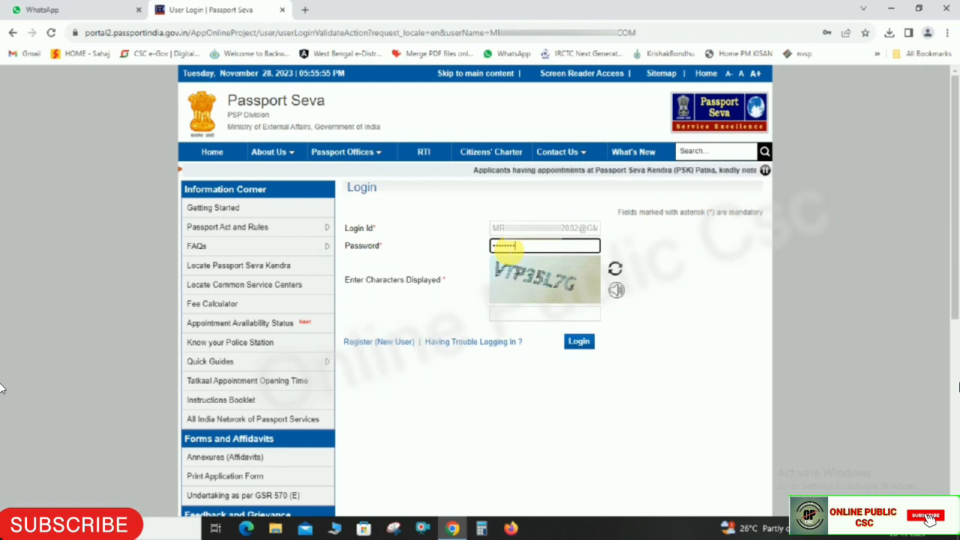
{"action": "left_click", "coordinate": [520, 315]}
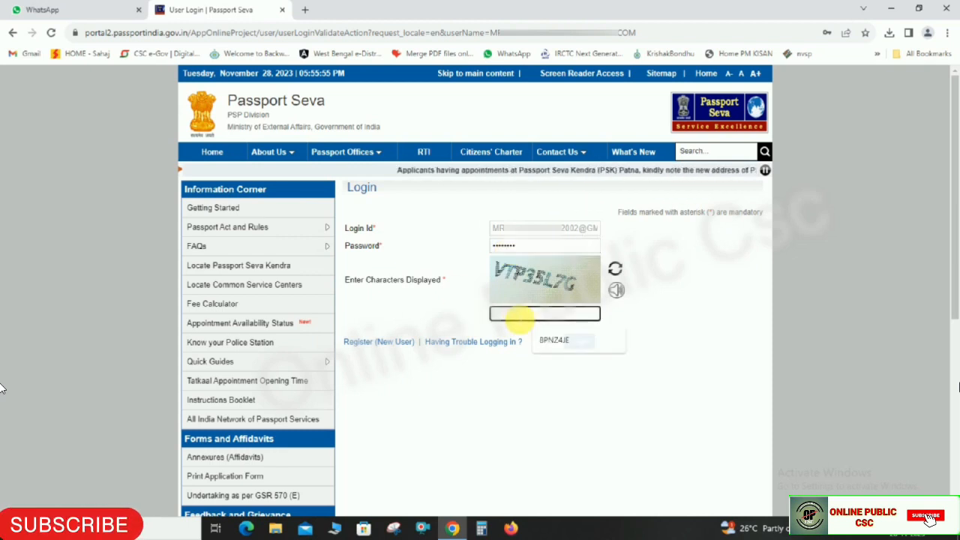
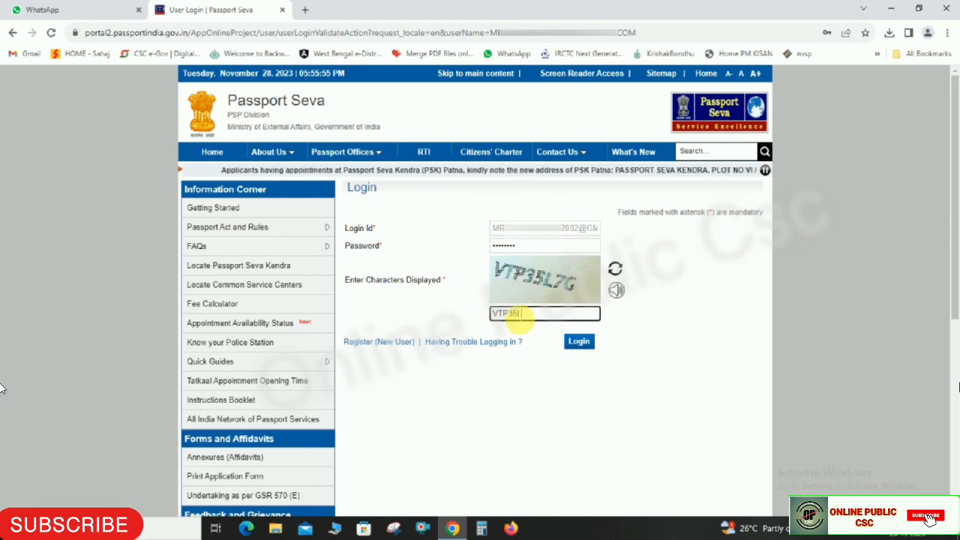
{"action": "left_click", "coordinate": [691, 315]}
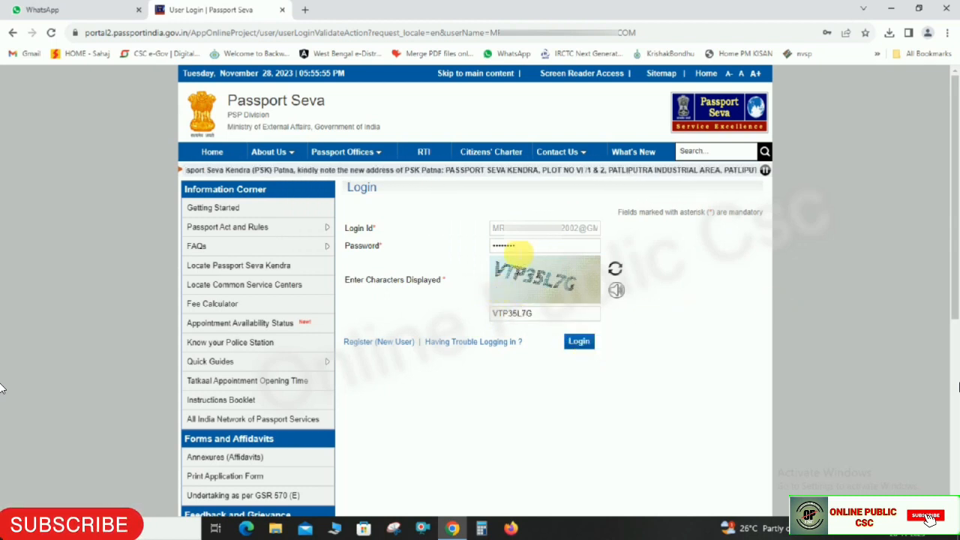
{"action": "left_click_drag", "start_coordinate": [346, 228], "coordinate": [392, 246]}
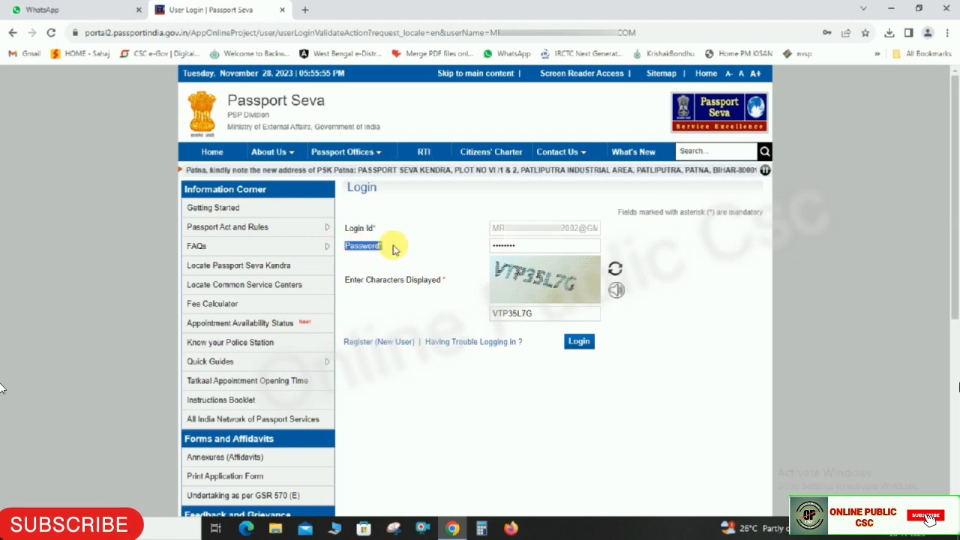
{"action": "left_click_drag", "start_coordinate": [347, 280], "coordinate": [444, 281]}
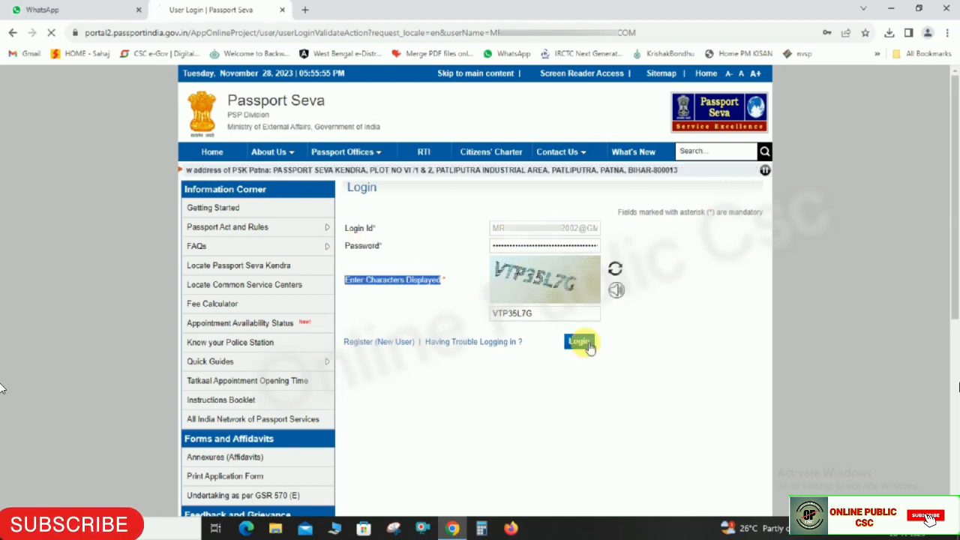
{"action": "left_click", "coordinate": [580, 343]}
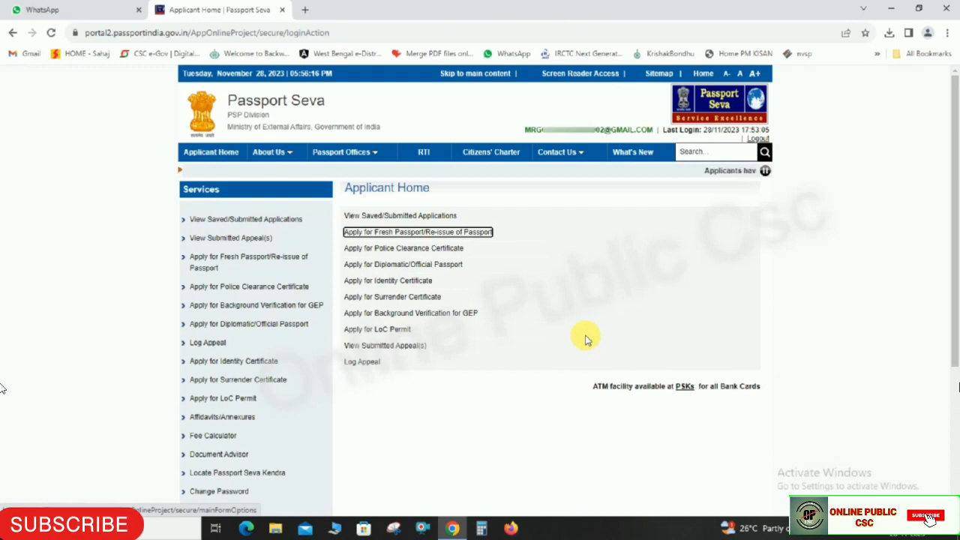
- Start a fresh passport application form from the Applicant Home page
{"action": "mouse_move", "coordinate": [554, 156]}
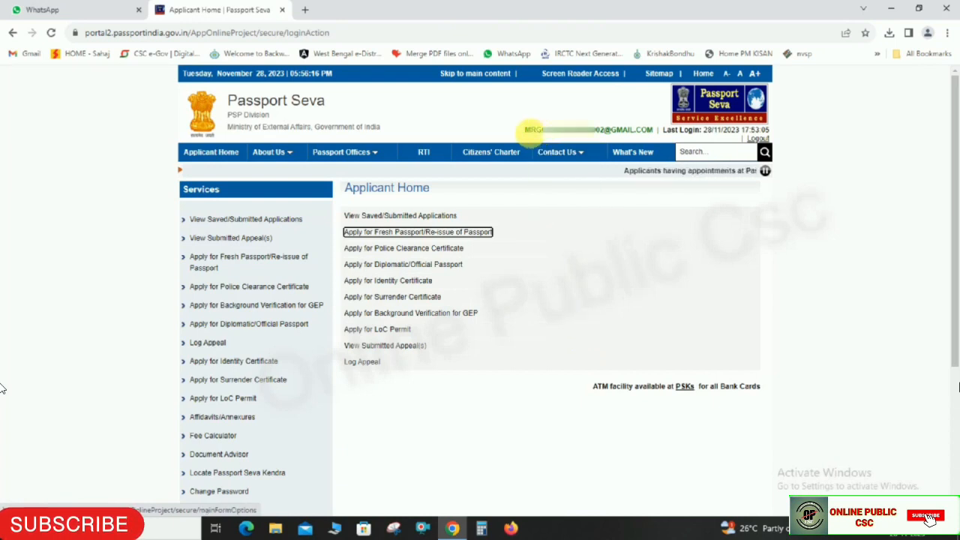
{"action": "left_click_drag", "start_coordinate": [526, 131], "coordinate": [654, 131]}
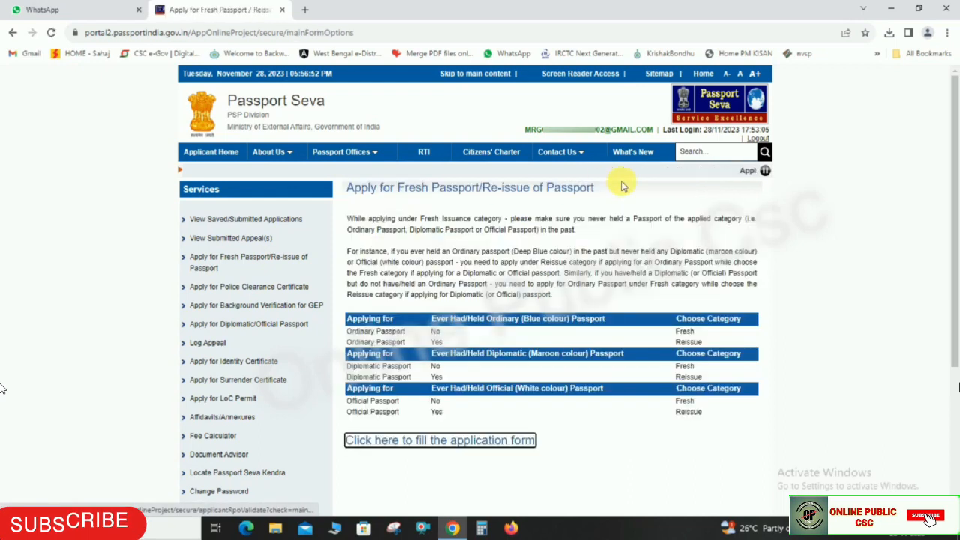
{"action": "left_click_drag", "start_coordinate": [353, 189], "coordinate": [608, 197]}
{"action": "left_click", "coordinate": [723, 230]}
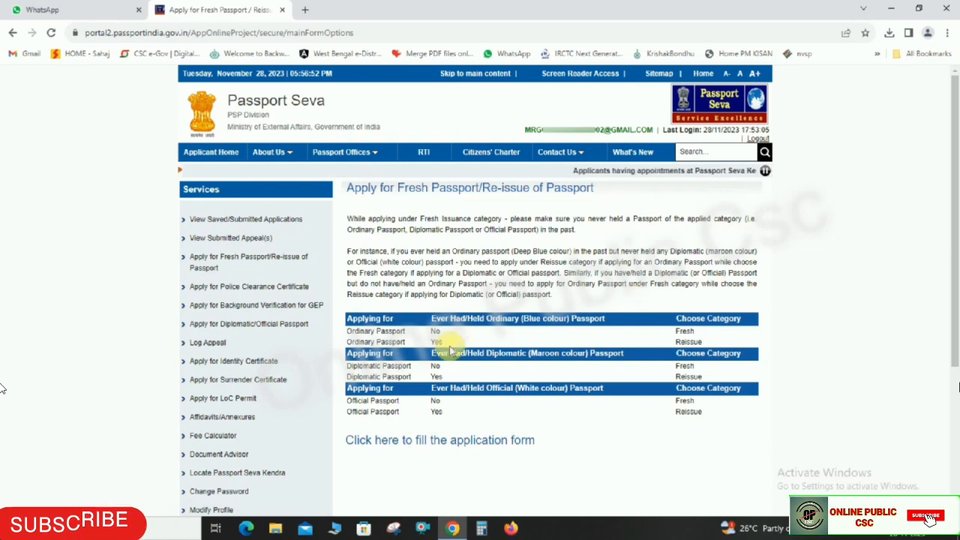
{"action": "left_click", "coordinate": [370, 449]}
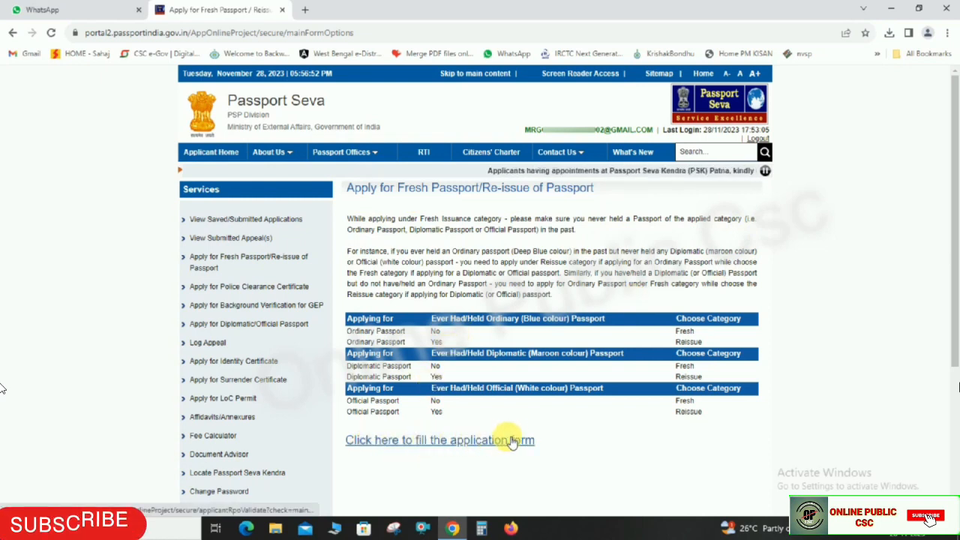
{"action": "left_click", "coordinate": [385, 441]}
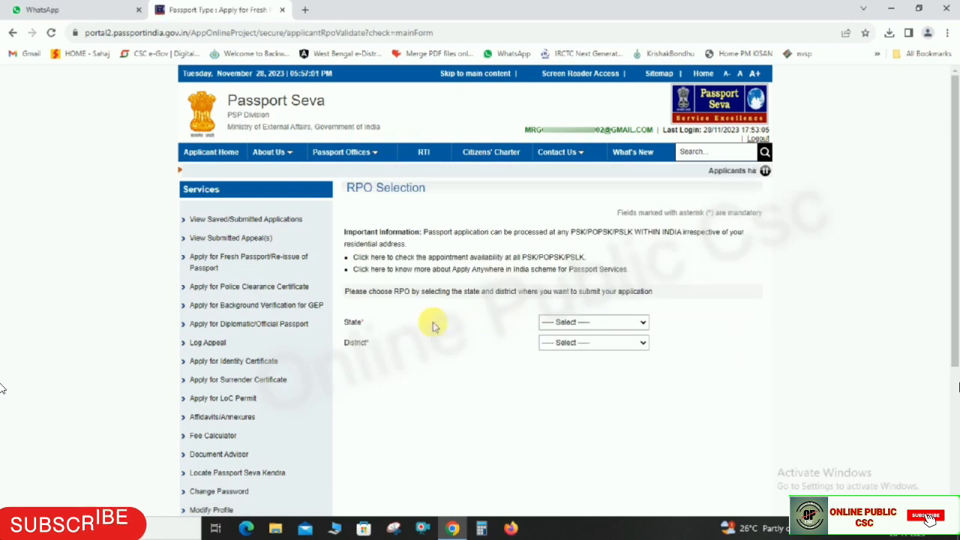
- Choose West Bengal as the State and Bongaon as the District
{"action": "double_click", "coordinate": [350, 321]}
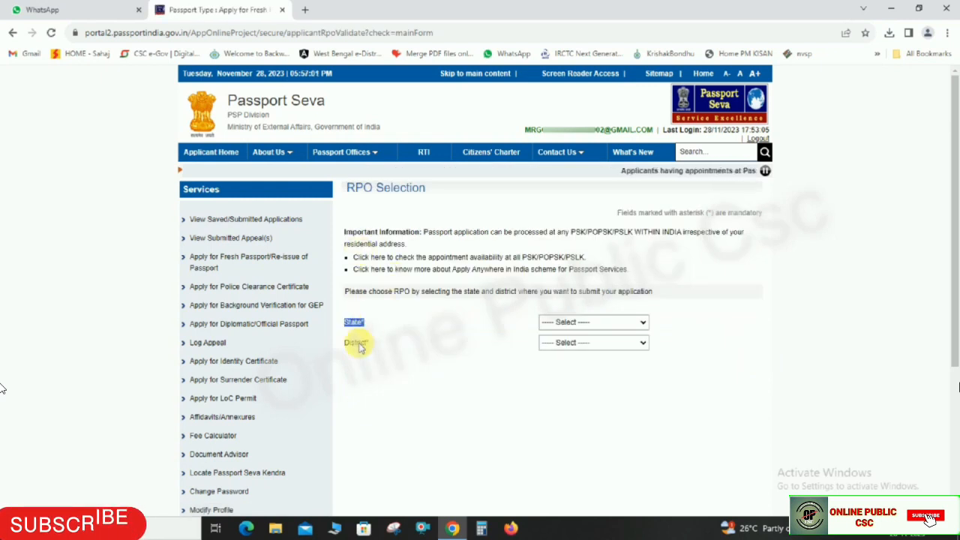
{"action": "double_click", "coordinate": [349, 344]}
{"action": "left_click", "coordinate": [570, 322]}
{"action": "scroll", "coordinate": [583, 393], "scroll_direction": "down", "scroll_amount": 5}
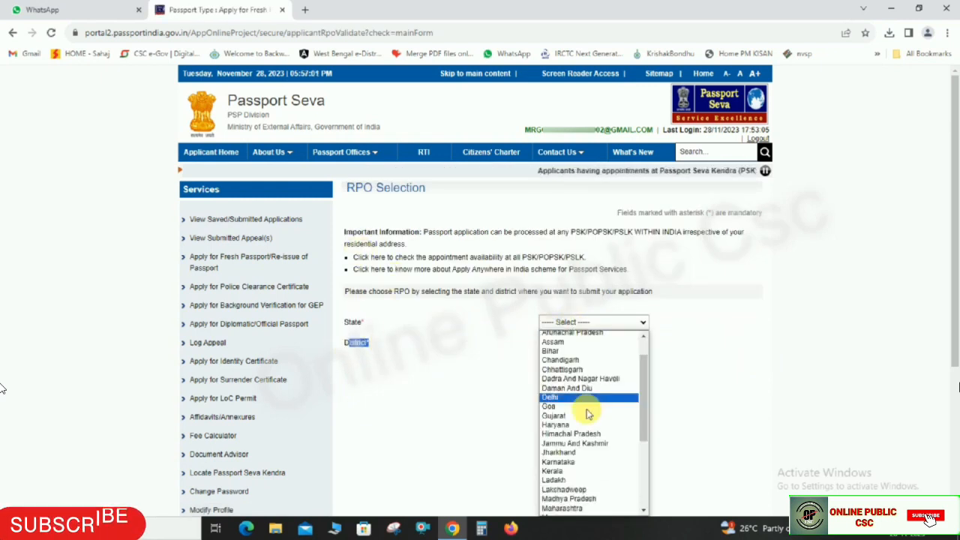
{"action": "left_click", "coordinate": [570, 509]}
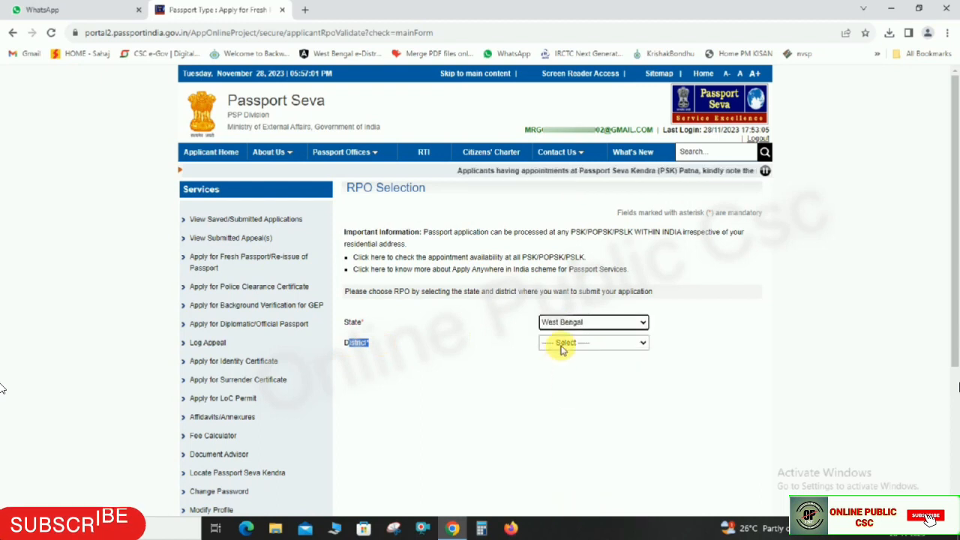
{"action": "left_click", "coordinate": [563, 345]}
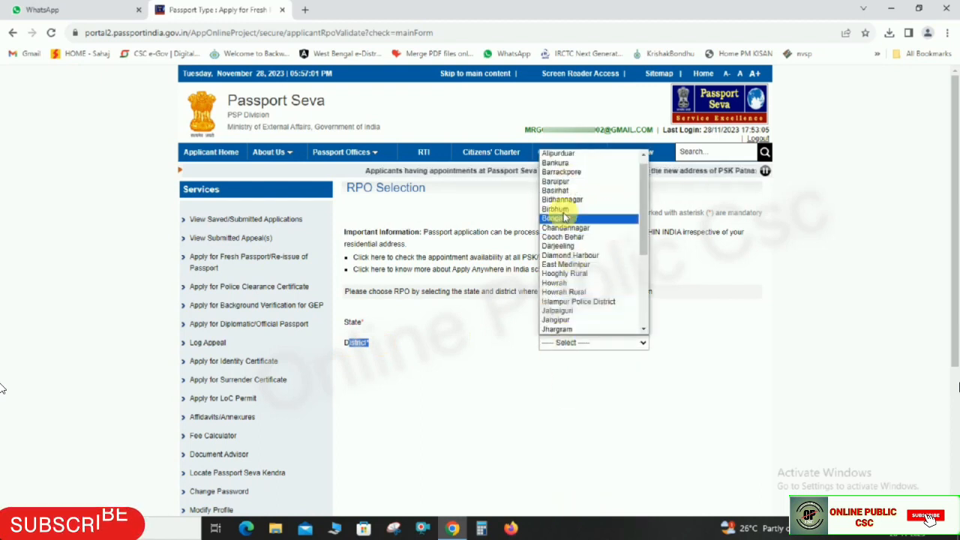
{"action": "left_click", "coordinate": [565, 218]}
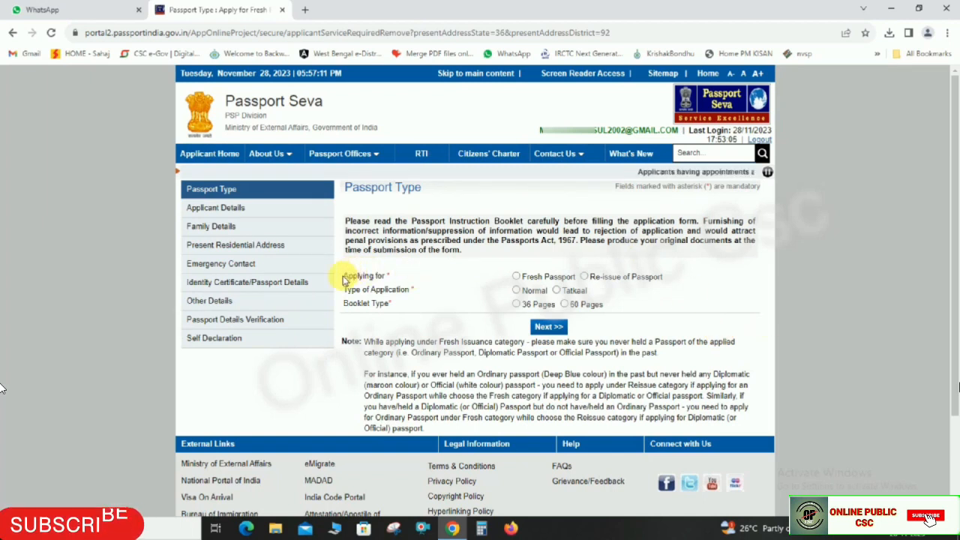
- Apply for a Fresh Passport with the Normal application type
{"action": "left_click_drag", "start_coordinate": [344, 277], "coordinate": [398, 277]}
{"action": "left_click_drag", "start_coordinate": [522, 277], "coordinate": [666, 279]}
{"action": "left_click", "coordinate": [670, 281]}
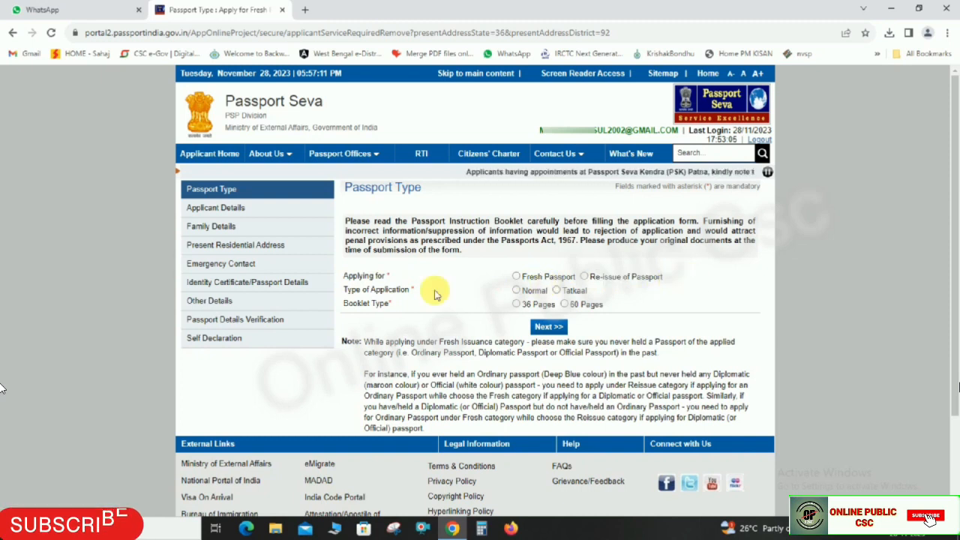
{"action": "left_click", "coordinate": [518, 276]}
{"action": "left_click_drag", "start_coordinate": [343, 290], "coordinate": [414, 290]}
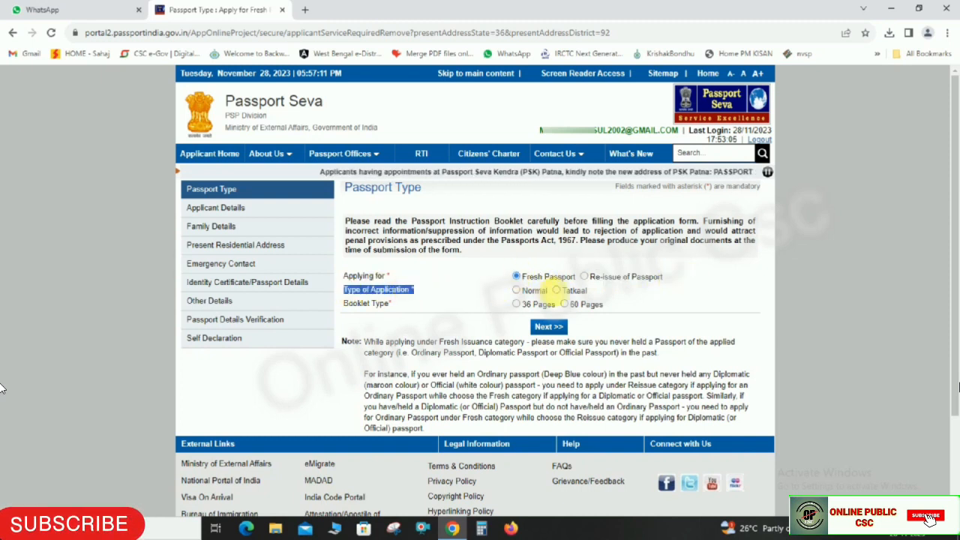
{"action": "left_click", "coordinate": [517, 291]}
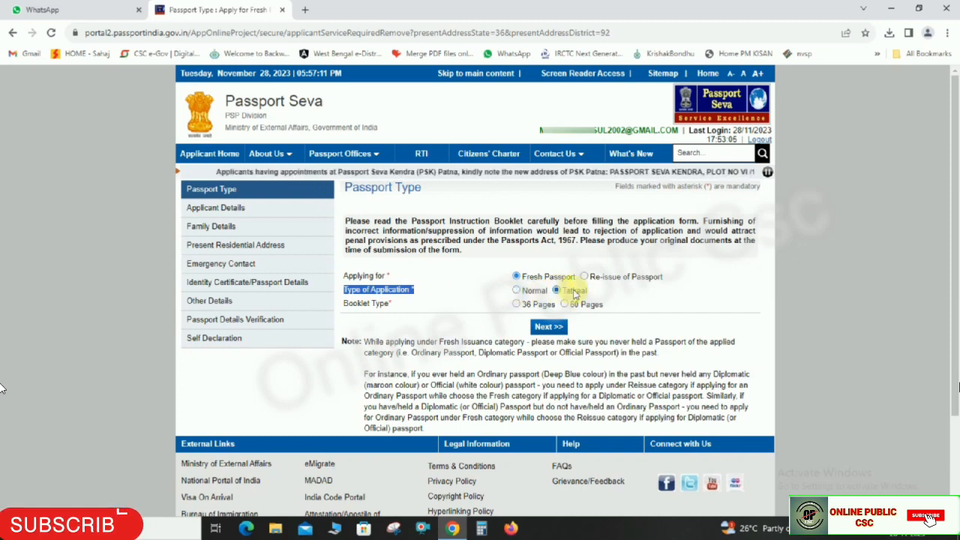
{"action": "left_click", "coordinate": [517, 291]}
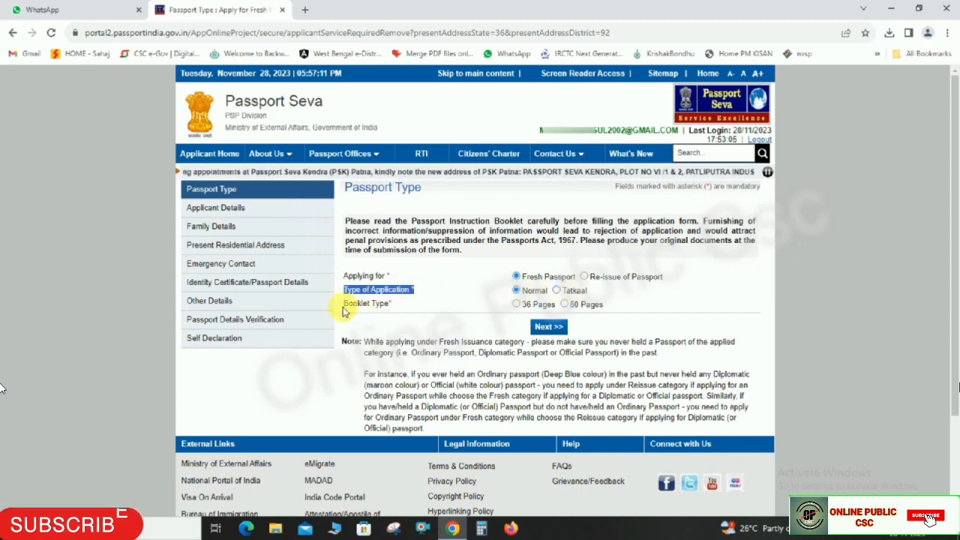
- Select the 36-page passport booklet type
{"action": "left_click_drag", "start_coordinate": [343, 307], "coordinate": [399, 311]}
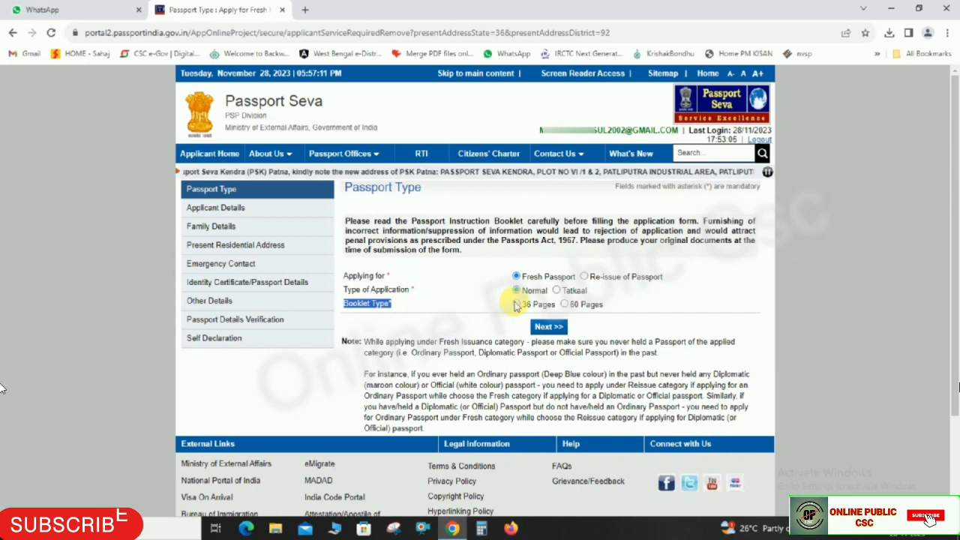
{"action": "left_click_drag", "start_coordinate": [534, 307], "coordinate": [604, 306]}
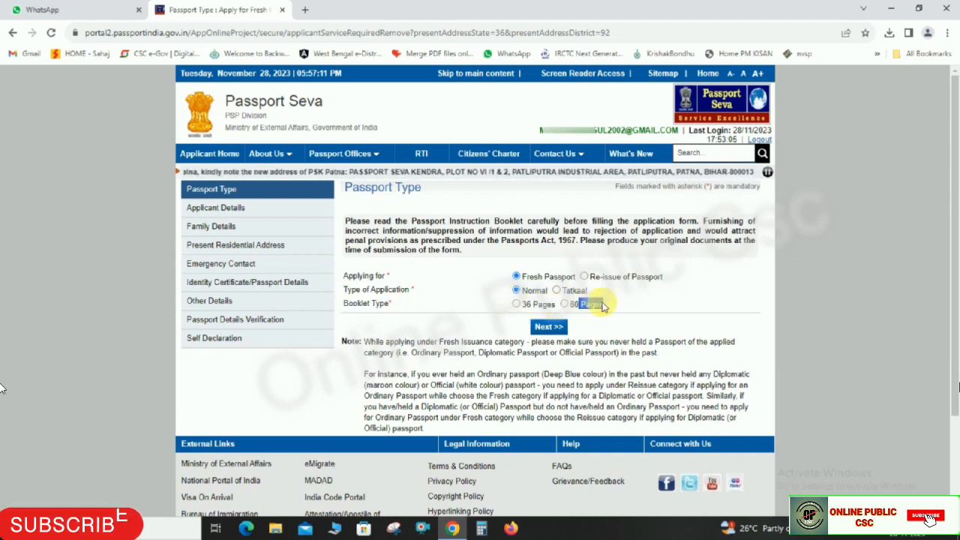
{"action": "left_click", "coordinate": [584, 307]}
{"action": "left_click", "coordinate": [517, 306]}
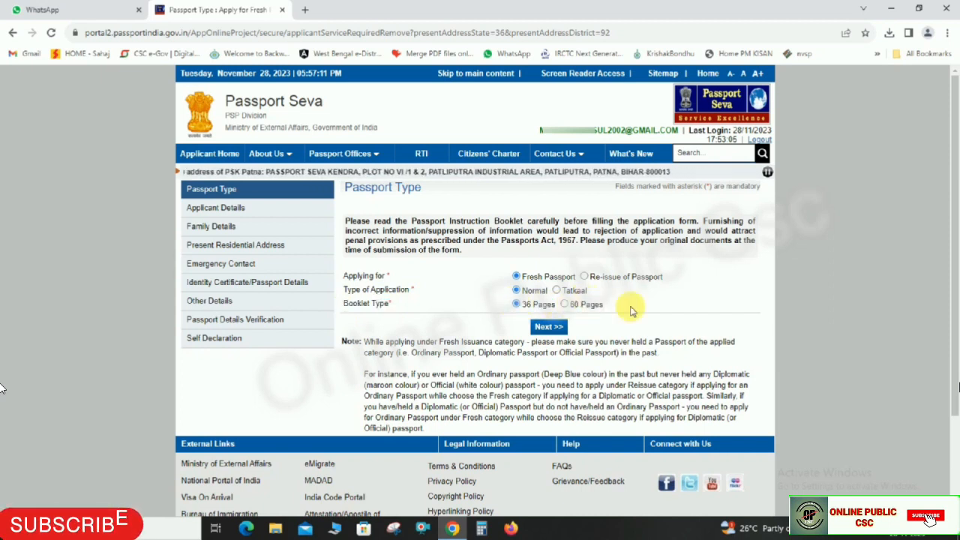
{"action": "left_click_drag", "start_coordinate": [525, 279], "coordinate": [555, 306]}
{"action": "left_click", "coordinate": [624, 304]}
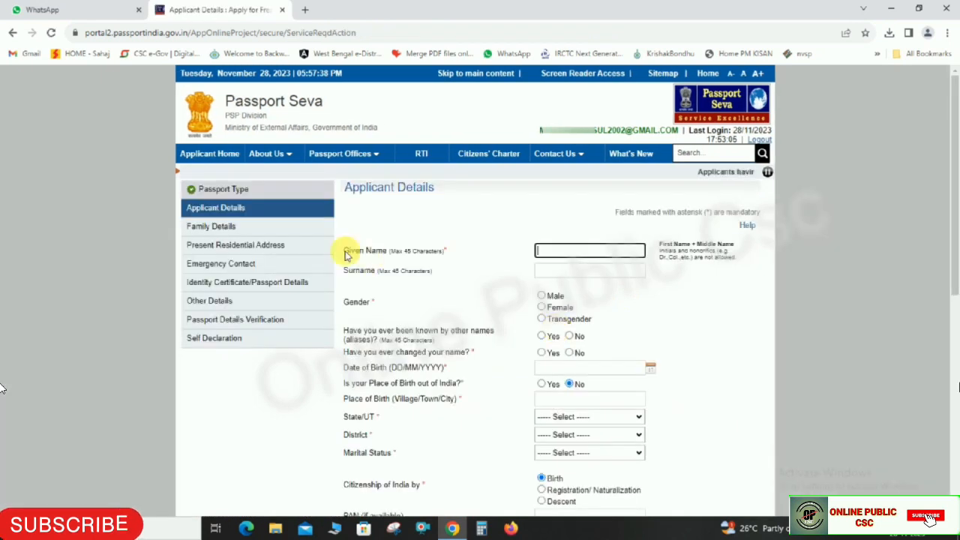
- Set the applicant's Gender to Male
{"action": "left_click_drag", "start_coordinate": [352, 187], "coordinate": [497, 203]}
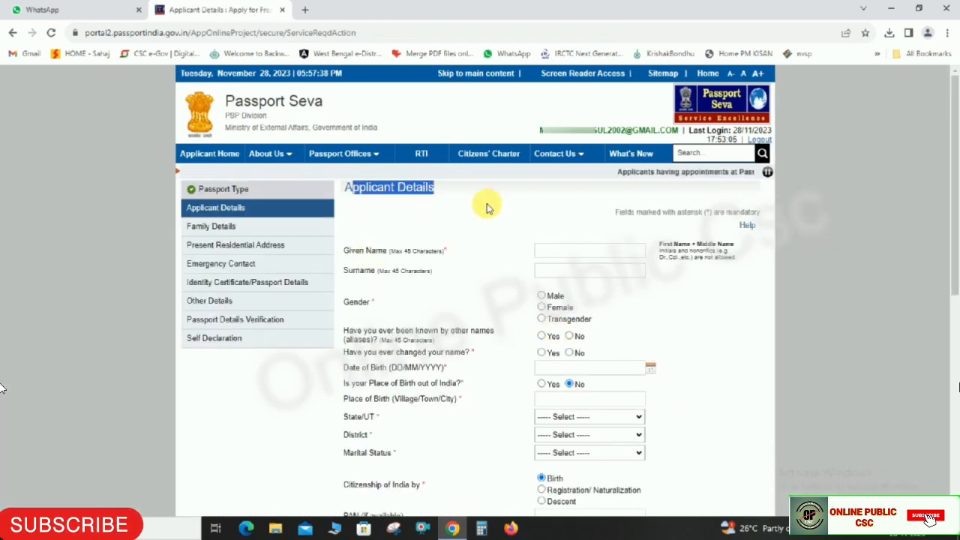
{"action": "left_click_drag", "start_coordinate": [349, 249], "coordinate": [394, 250]}
{"action": "left_click_drag", "start_coordinate": [349, 272], "coordinate": [406, 271]}
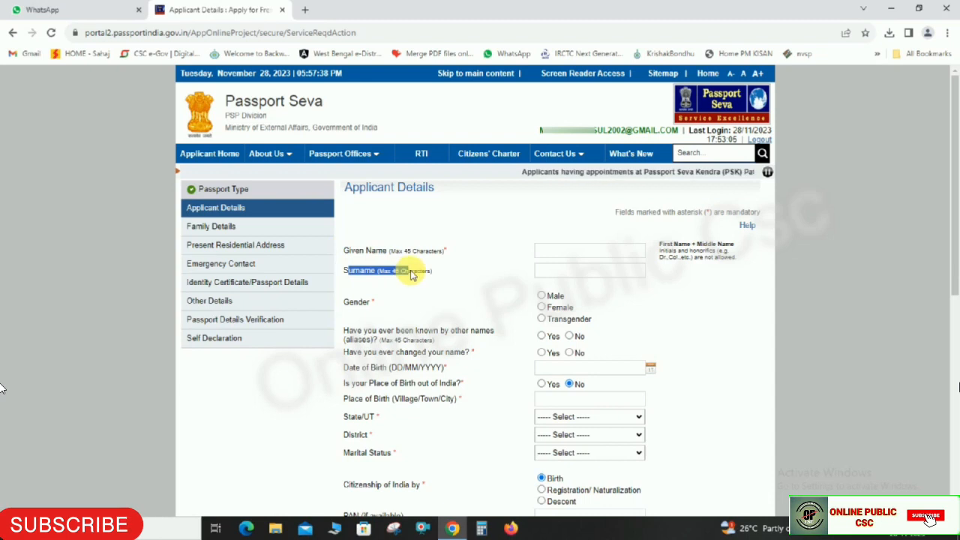
{"action": "scroll", "coordinate": [409, 274], "scroll_direction": "down", "scroll_amount": 1}
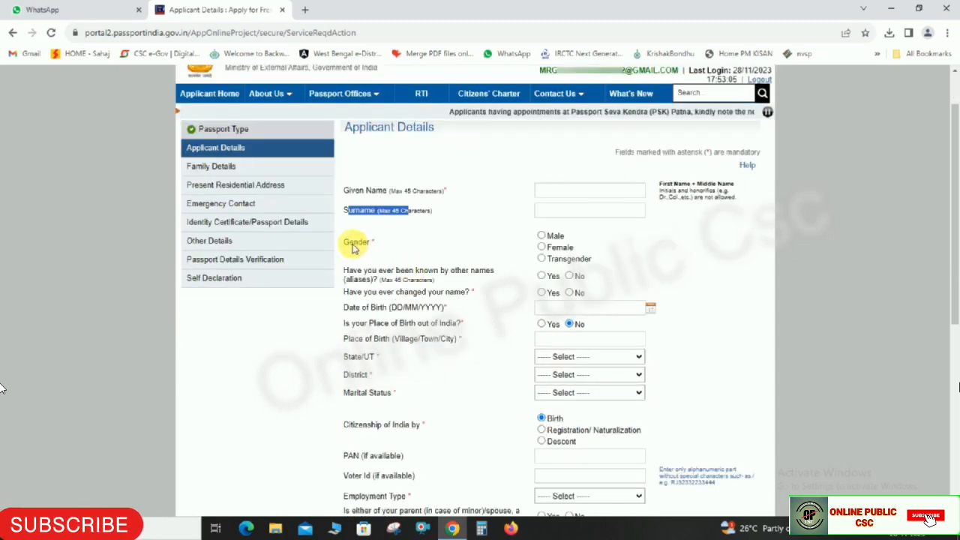
{"action": "left_click_drag", "start_coordinate": [344, 241], "coordinate": [545, 240]}
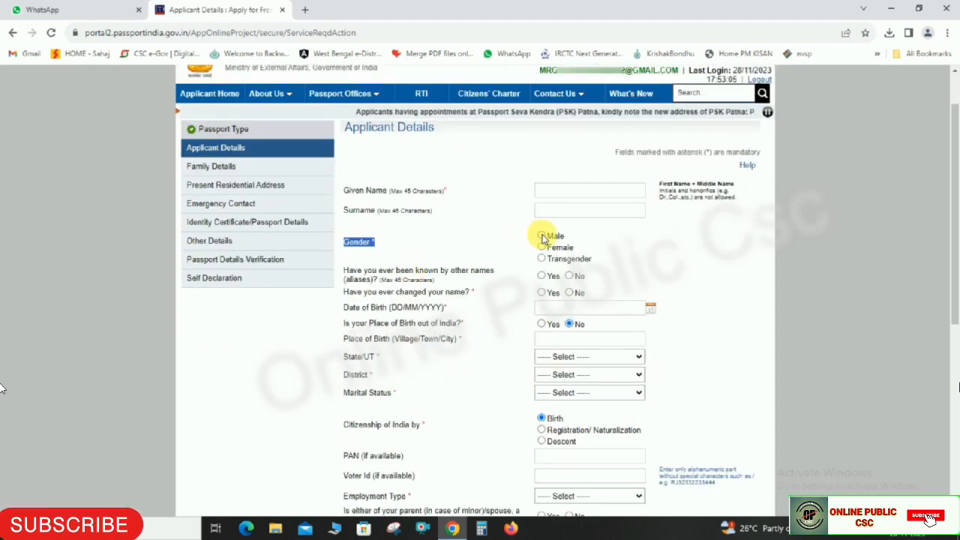
{"action": "left_click", "coordinate": [543, 237]}
- Answer No to both the other-names and name-change questions
{"action": "left_click_drag", "start_coordinate": [347, 271], "coordinate": [525, 272]}
{"action": "left_click", "coordinate": [569, 276]}
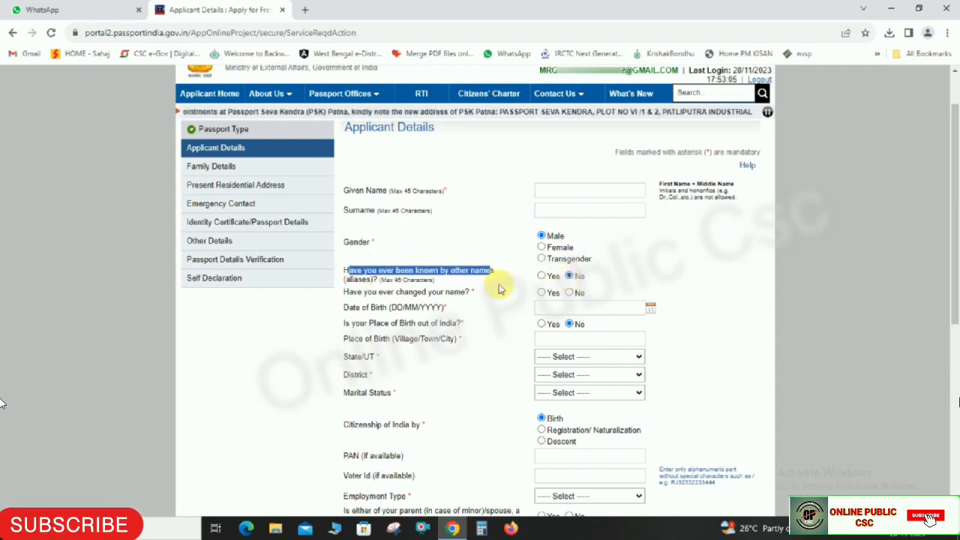
{"action": "left_click_drag", "start_coordinate": [344, 294], "coordinate": [471, 294]}
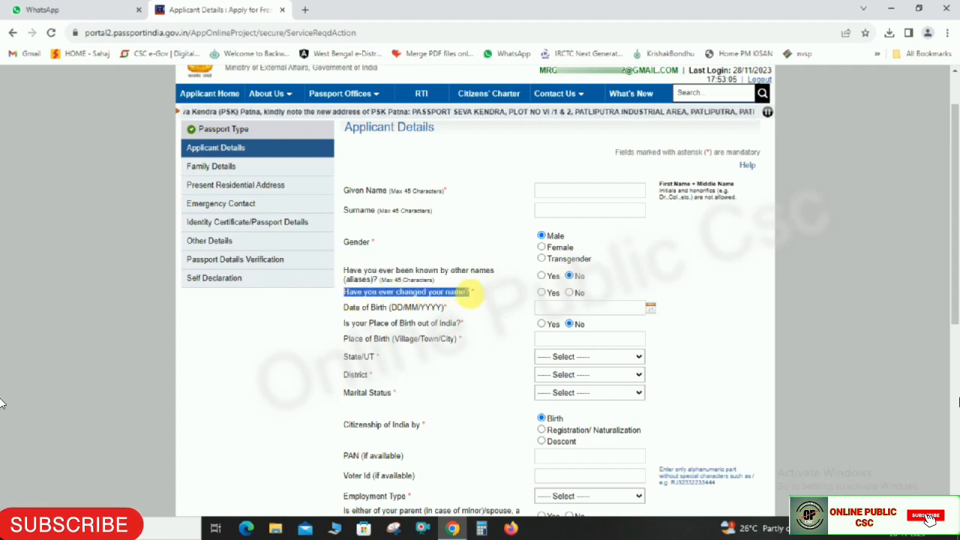
{"action": "left_click", "coordinate": [574, 295]}
{"action": "left_click_drag", "start_coordinate": [345, 307], "coordinate": [445, 308]}
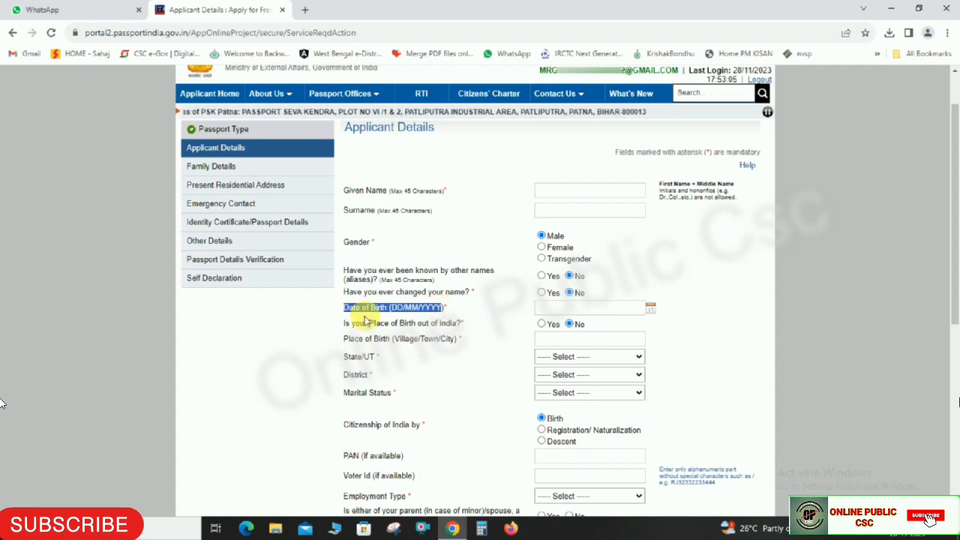
{"action": "left_click_drag", "start_coordinate": [344, 323], "coordinate": [465, 325]}
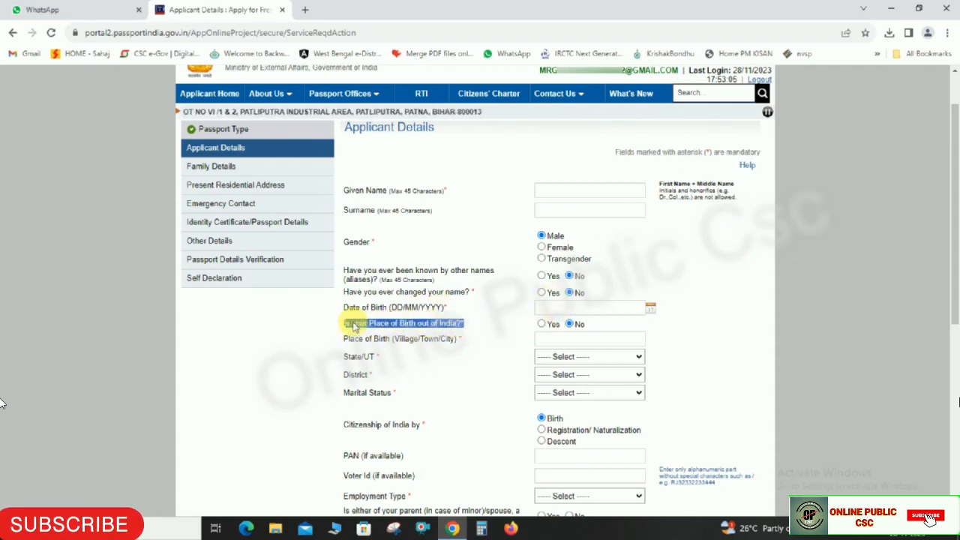
{"action": "left_click", "coordinate": [572, 325]}
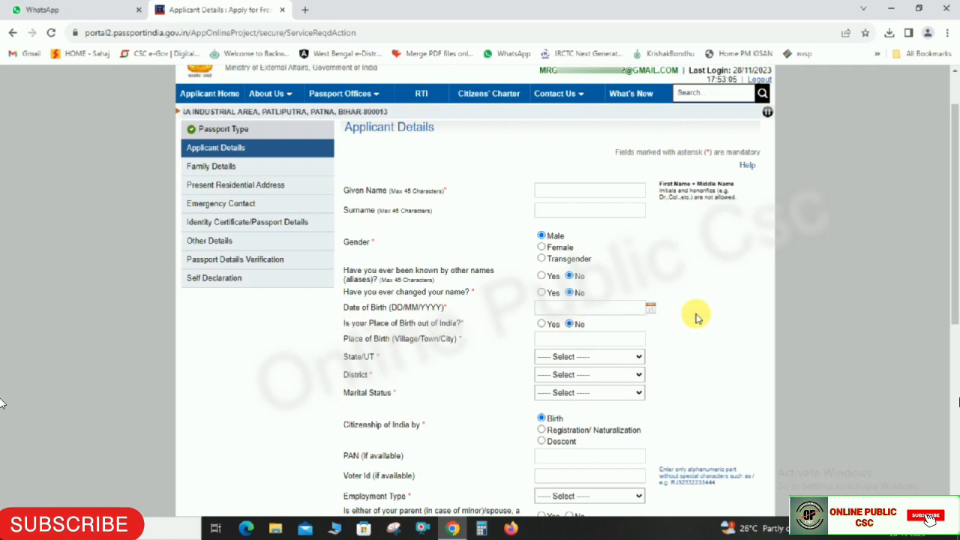
{"action": "scroll", "coordinate": [398, 335], "scroll_direction": "down", "scroll_amount": 1}
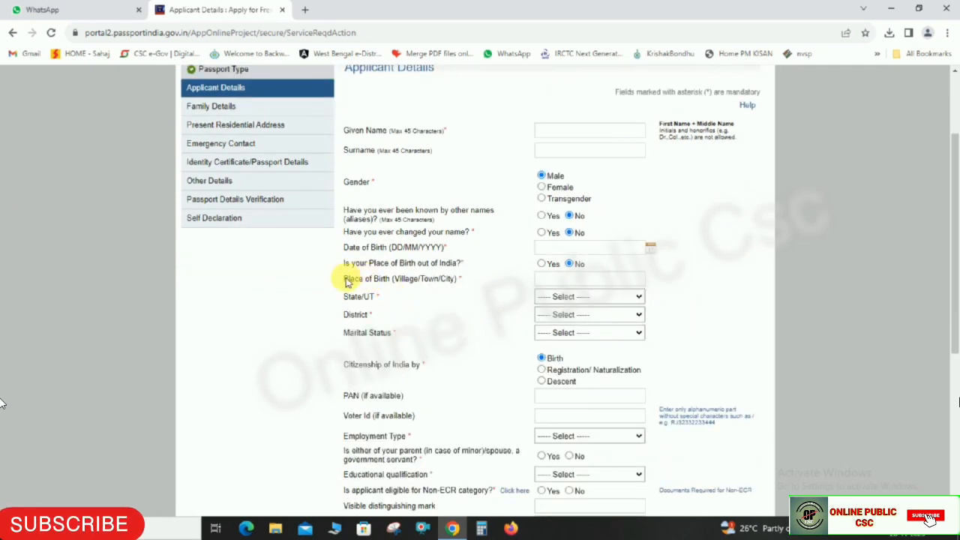
- Set the birth State/UT to West Bengal and District to Birbhum
{"action": "left_click_drag", "start_coordinate": [347, 281], "coordinate": [442, 279]}
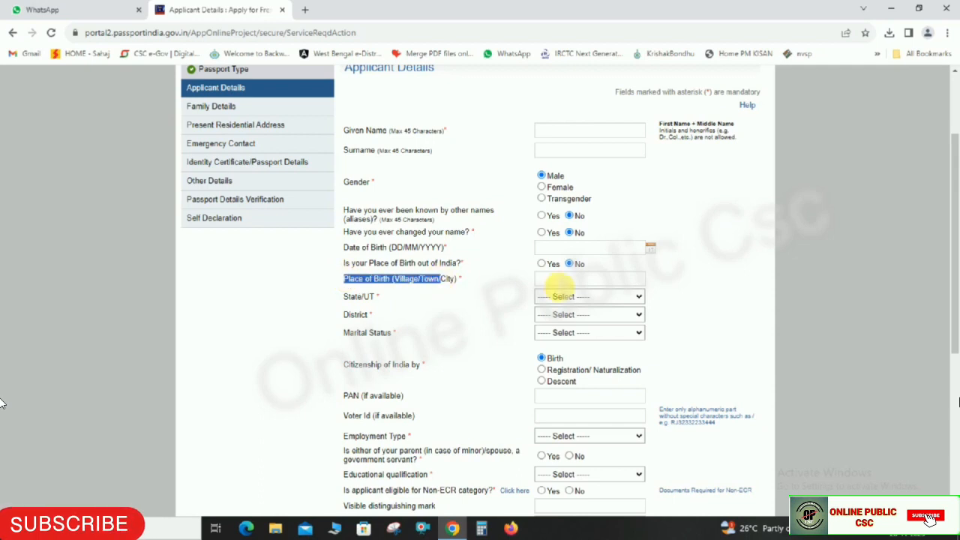
{"action": "left_click", "coordinate": [554, 279]}
{"action": "left_click_drag", "start_coordinate": [346, 297], "coordinate": [429, 300]}
{"action": "left_click", "coordinate": [624, 297]}
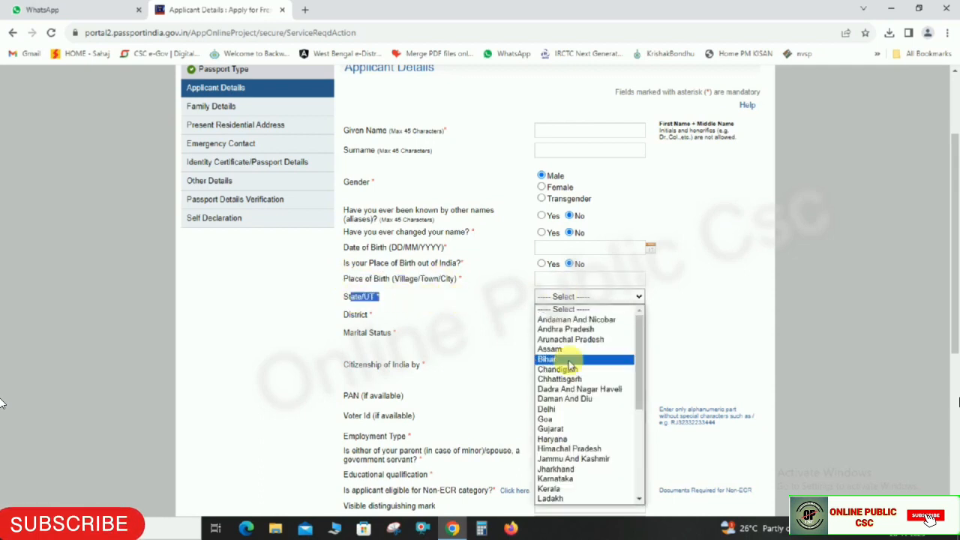
{"action": "scroll", "coordinate": [586, 450], "scroll_direction": "down", "scroll_amount": 5}
{"action": "left_click", "coordinate": [586, 498]}
{"action": "left_click_drag", "start_coordinate": [345, 315], "coordinate": [405, 315]}
{"action": "left_click", "coordinate": [563, 315]}
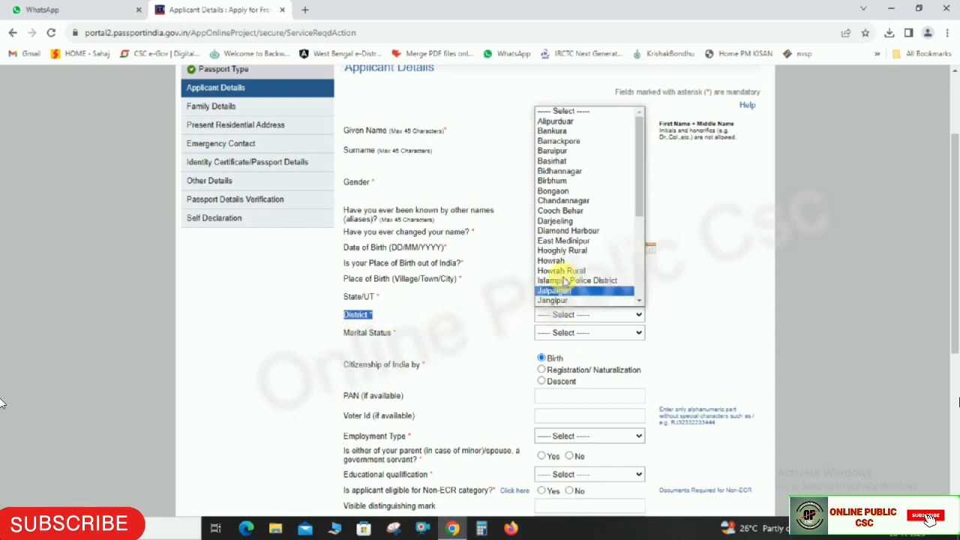
{"action": "left_click", "coordinate": [553, 181]}
- Set Marital Status to Single
{"action": "left_click_drag", "start_coordinate": [346, 338], "coordinate": [446, 333]}
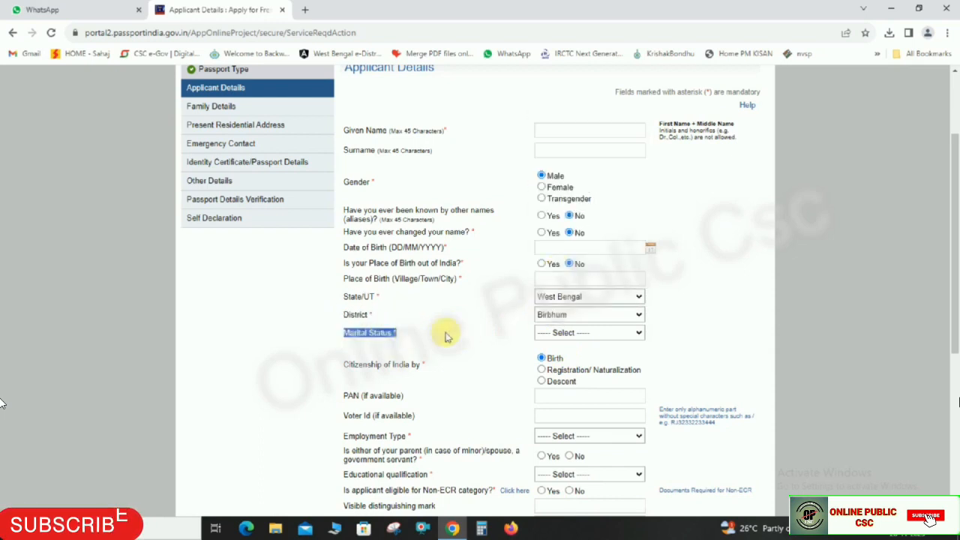
{"action": "left_click", "coordinate": [560, 333]}
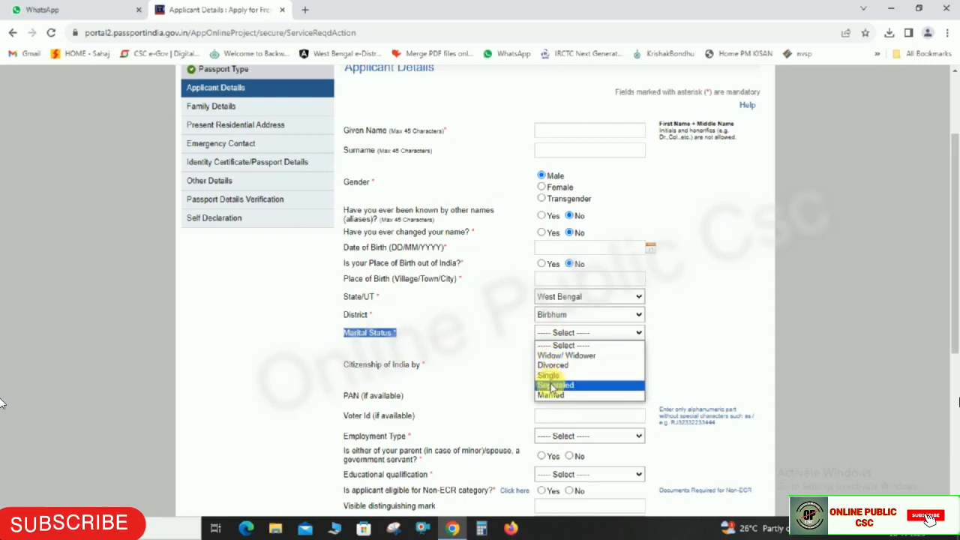
{"action": "left_click", "coordinate": [553, 376]}
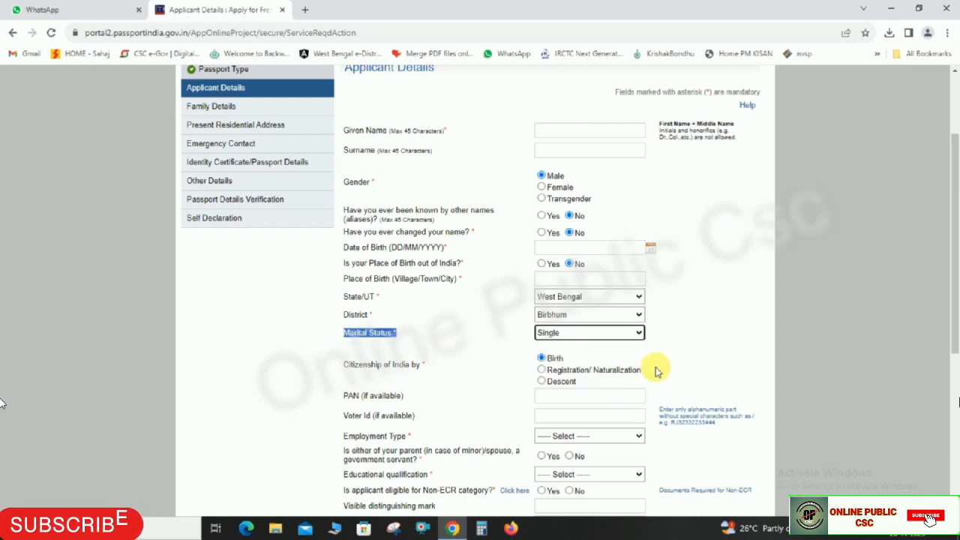
{"action": "left_click", "coordinate": [708, 324]}
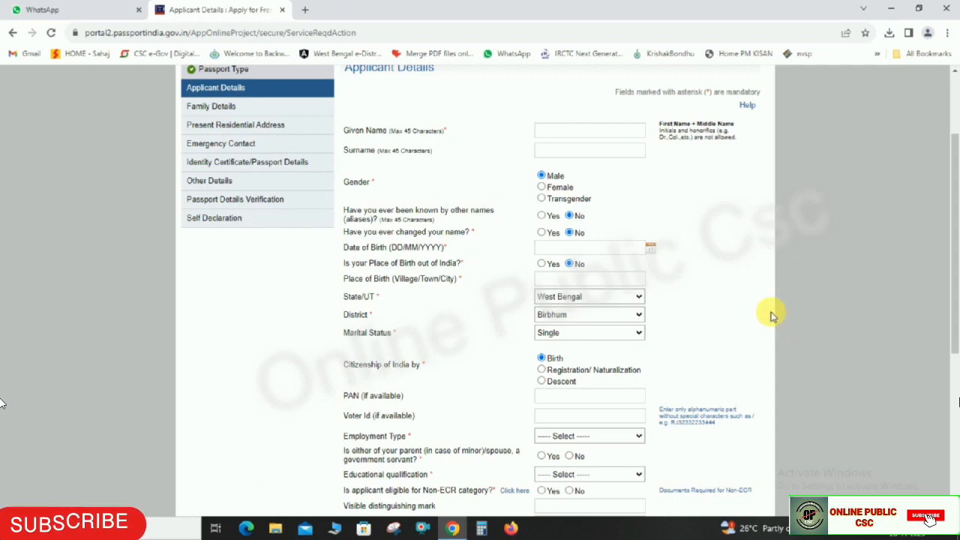
{"action": "left_click", "coordinate": [345, 363]}
{"action": "left_click_drag", "start_coordinate": [346, 363], "coordinate": [607, 377]}
{"action": "left_click", "coordinate": [675, 349]}
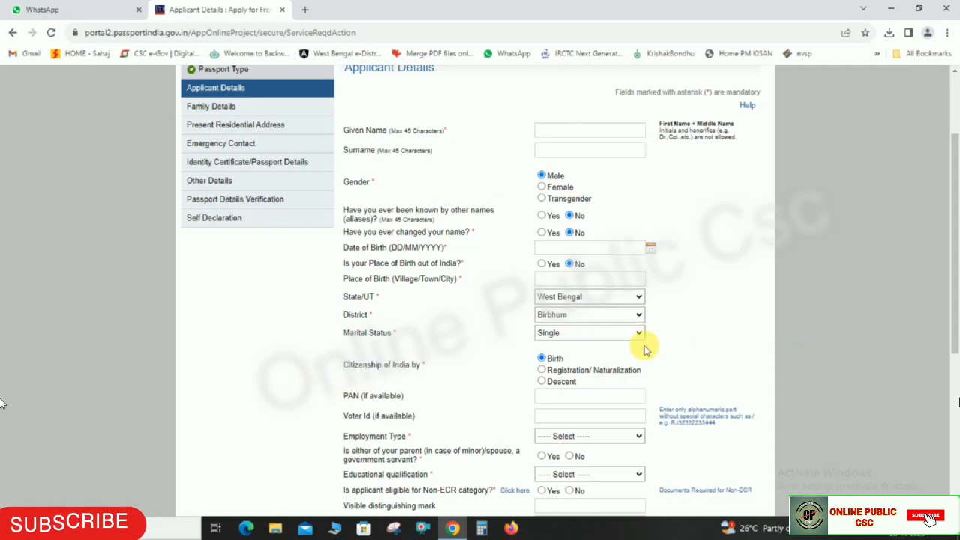
{"action": "scroll", "coordinate": [514, 381], "scroll_direction": "down", "scroll_amount": 1}
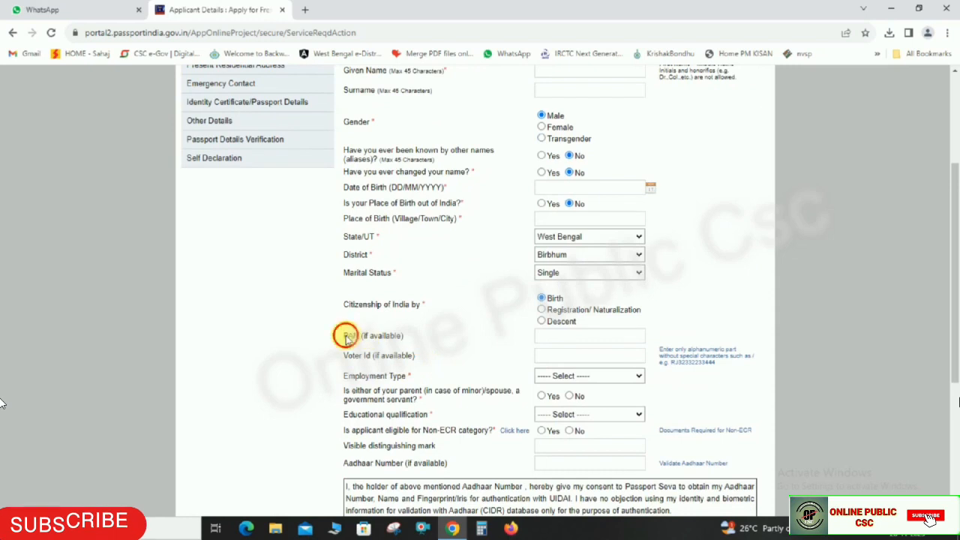
- Review the PAN and Voter Id fields, leaving them blank
{"action": "left_click_drag", "start_coordinate": [343, 337], "coordinate": [536, 326]}
{"action": "left_click", "coordinate": [546, 330]}
{"action": "left_click", "coordinate": [555, 339]}
{"action": "left_click_drag", "start_coordinate": [348, 360], "coordinate": [523, 347]}
{"action": "left_click", "coordinate": [575, 358]}
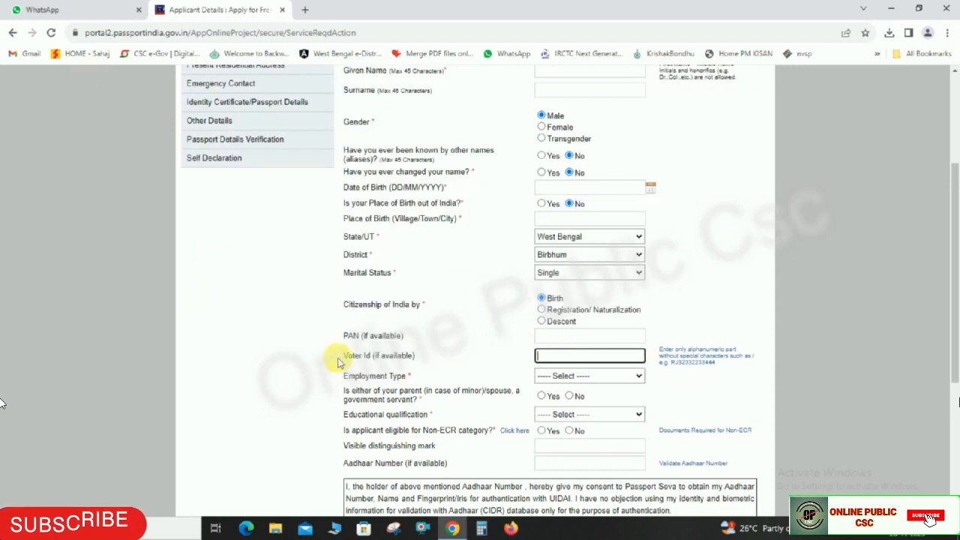
{"action": "left_click_drag", "start_coordinate": [336, 362], "coordinate": [405, 358]}
{"action": "scroll", "coordinate": [737, 337], "scroll_direction": "down", "scroll_amount": 2}
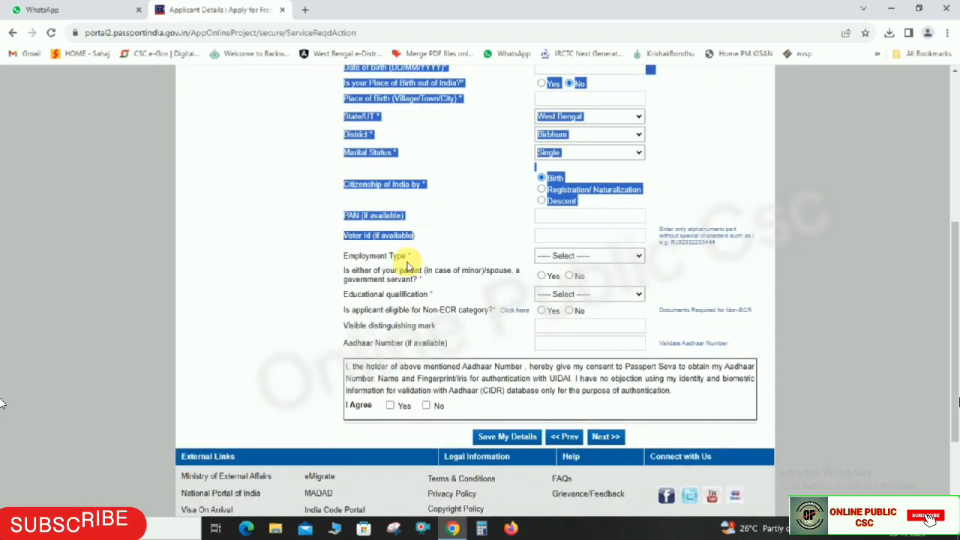
- Set Employment Type to Self Employed and answer No to the parent/spouse government-servant question
{"action": "left_click_drag", "start_coordinate": [347, 256], "coordinate": [411, 256]}
{"action": "left_click", "coordinate": [576, 257]}
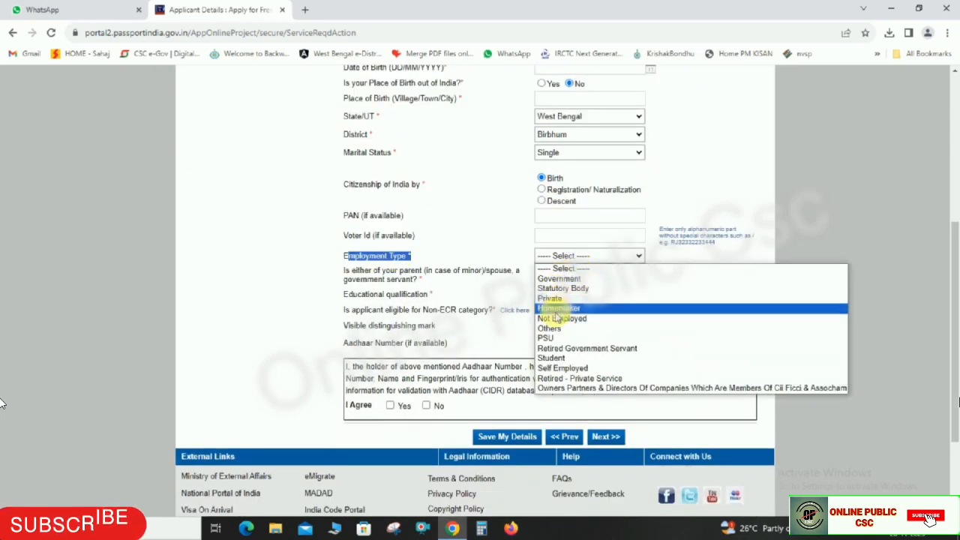
{"action": "left_click", "coordinate": [562, 369]}
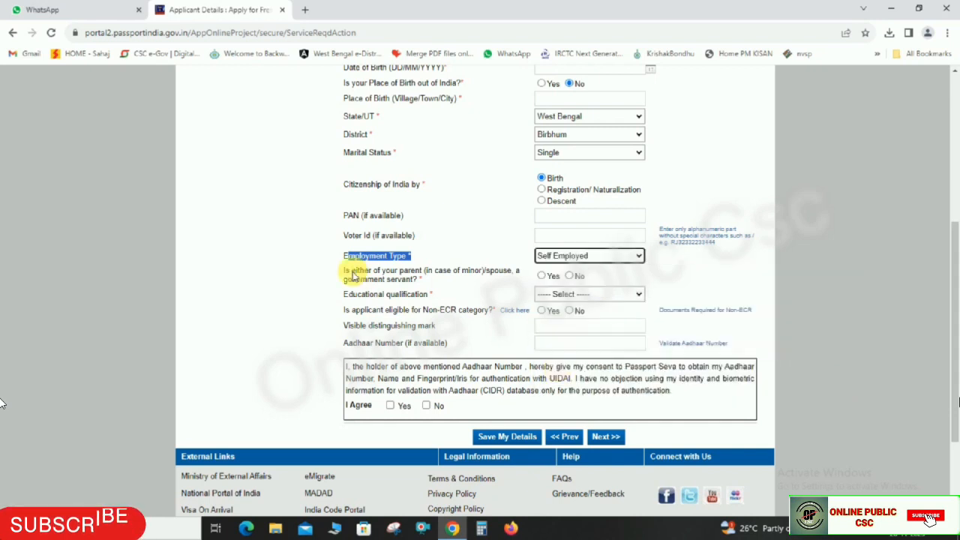
{"action": "left_click_drag", "start_coordinate": [345, 276], "coordinate": [413, 281]}
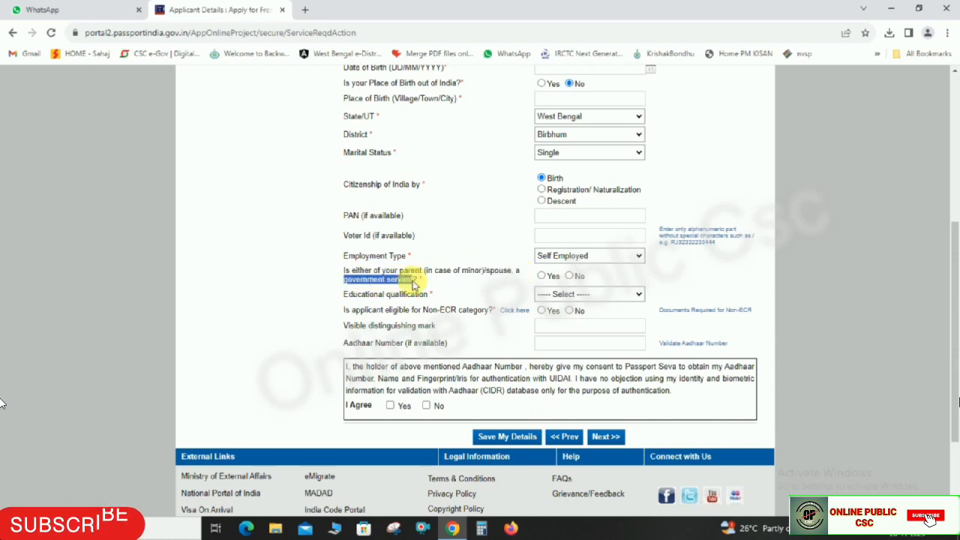
{"action": "left_click", "coordinate": [572, 276]}
{"action": "left_click_drag", "start_coordinate": [344, 294], "coordinate": [581, 305]}
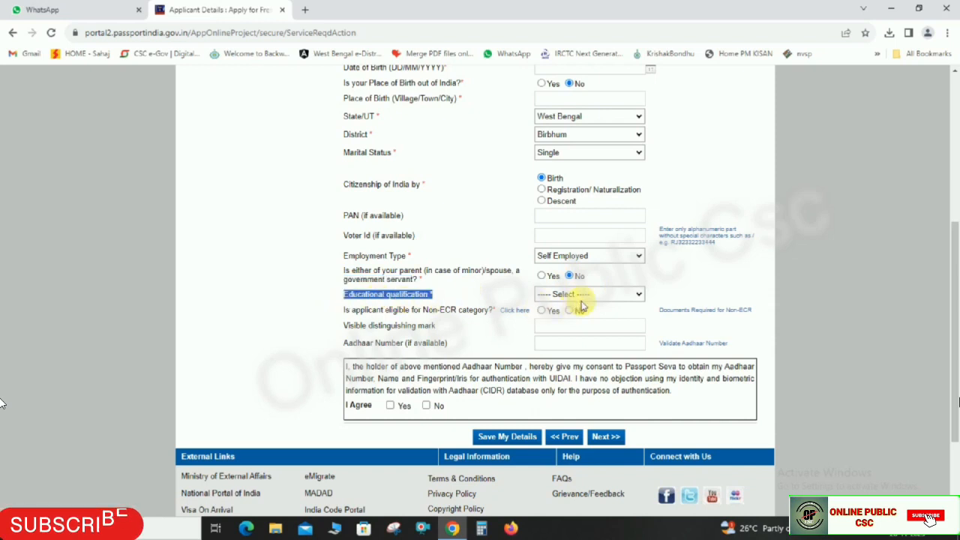
{"action": "left_click", "coordinate": [584, 296]}
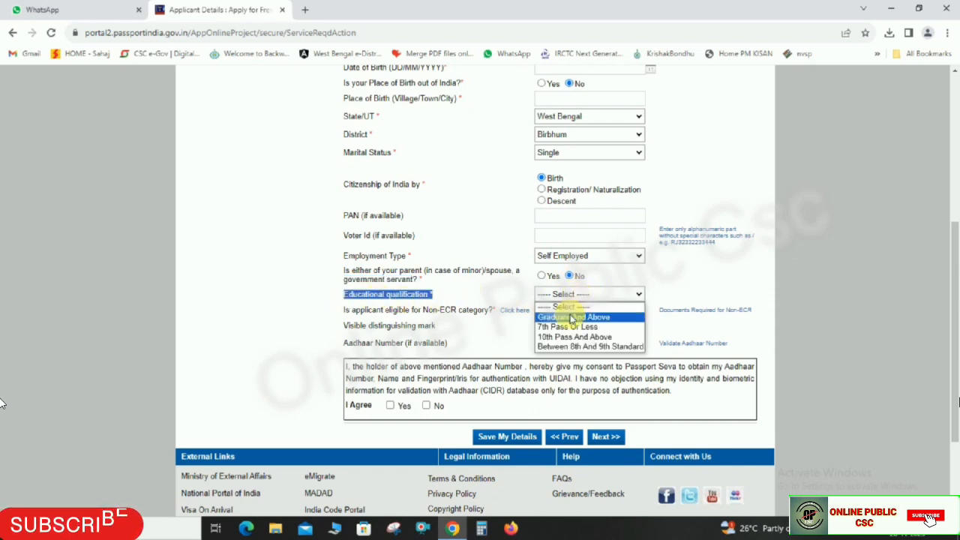
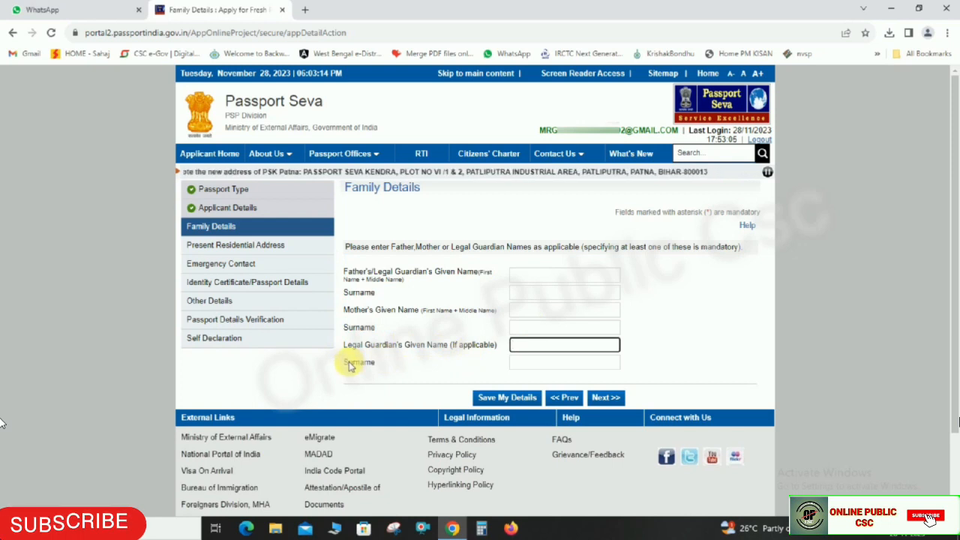
- Enter the father's, mother's and legal guardian's given names and surnames
{"action": "left_click_drag", "start_coordinate": [347, 361], "coordinate": [491, 359]}
{"action": "left_click", "coordinate": [536, 349]}
{"action": "left_click", "coordinate": [543, 365]}
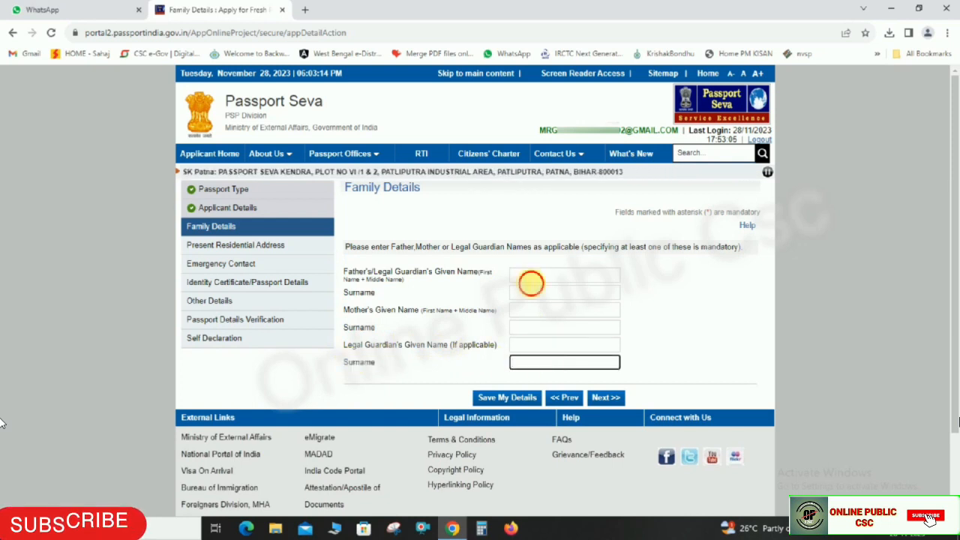
{"action": "left_click", "coordinate": [530, 277]}
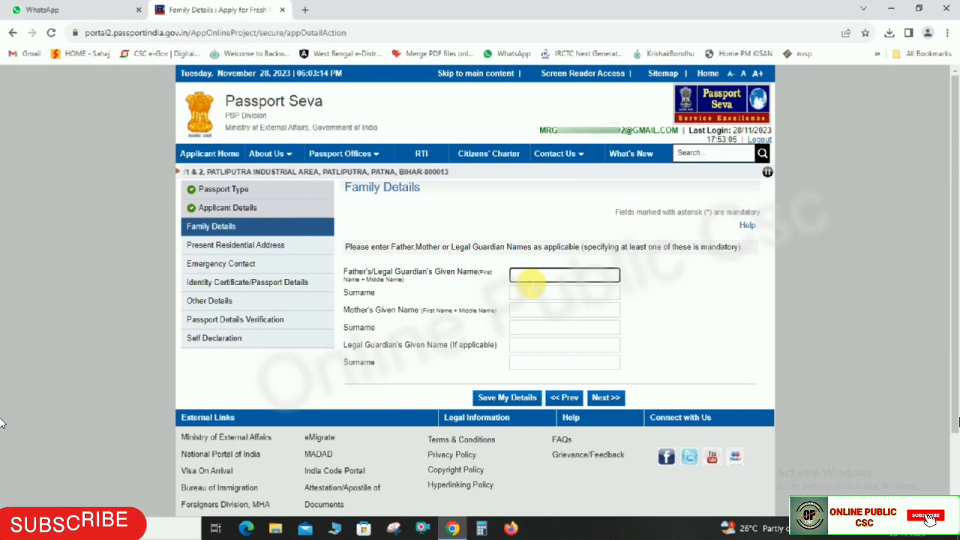
{"action": "type", "text": "SHU"}
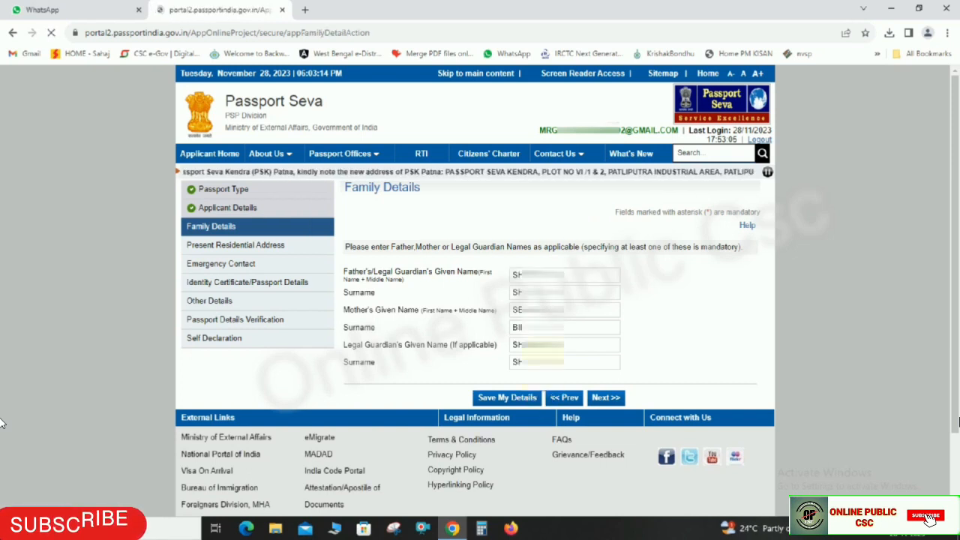
- Save the family details and continue to the Present Residential Address page
{"action": "left_click", "coordinate": [526, 397]}
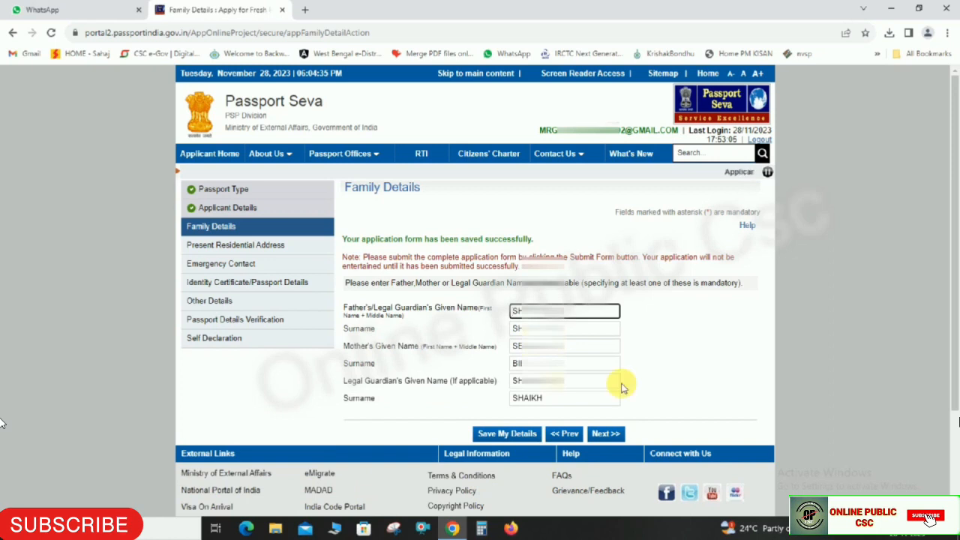
{"action": "left_click", "coordinate": [617, 440]}
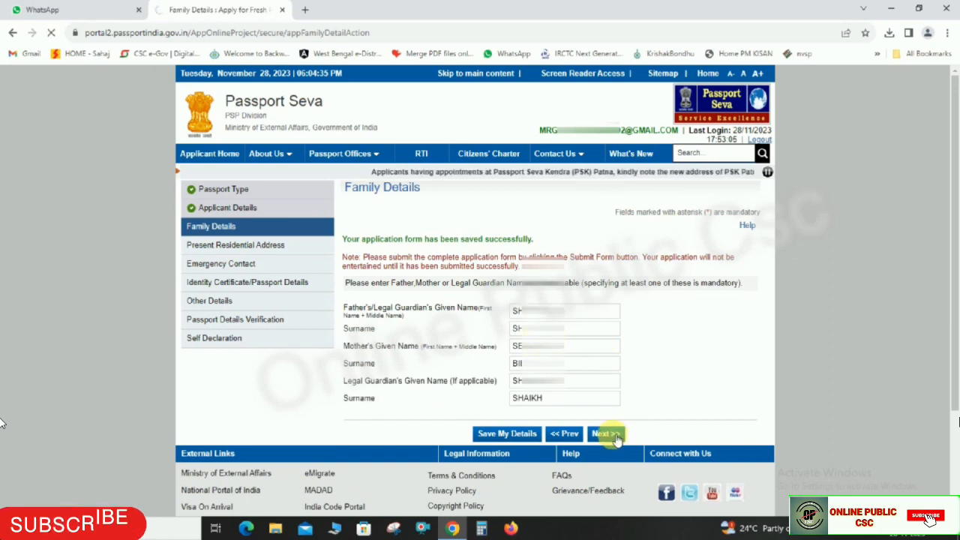
{"action": "left_click_drag", "start_coordinate": [347, 190], "coordinate": [389, 196]}
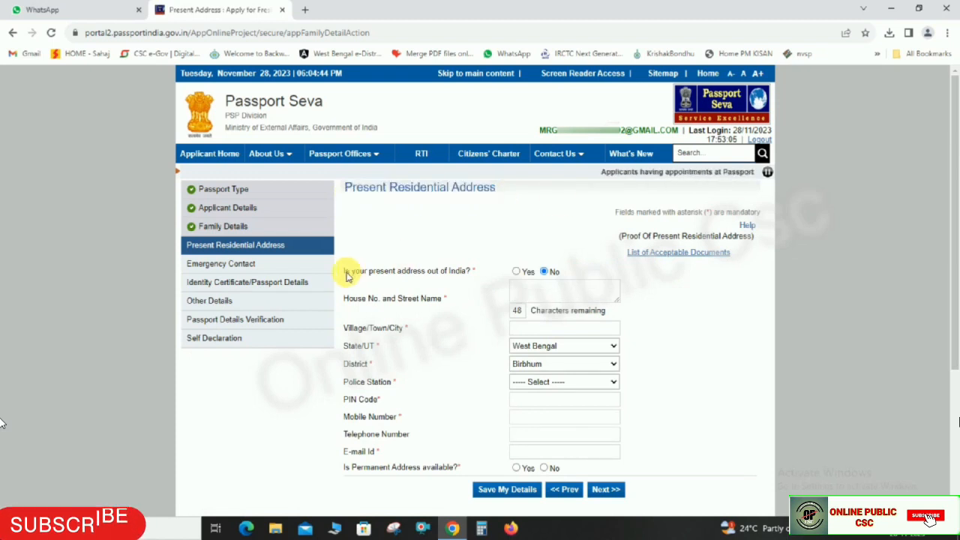
- Review the present address fields, keeping State West Bengal, District Birbhum and the police station unchanged
{"action": "left_click_drag", "start_coordinate": [344, 271], "coordinate": [546, 275]}
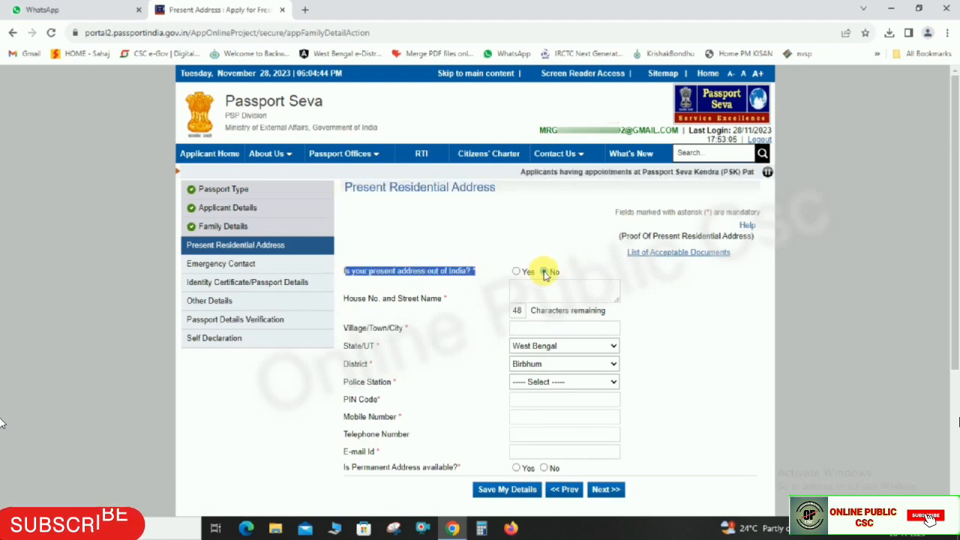
{"action": "left_click_drag", "start_coordinate": [345, 299], "coordinate": [424, 300]}
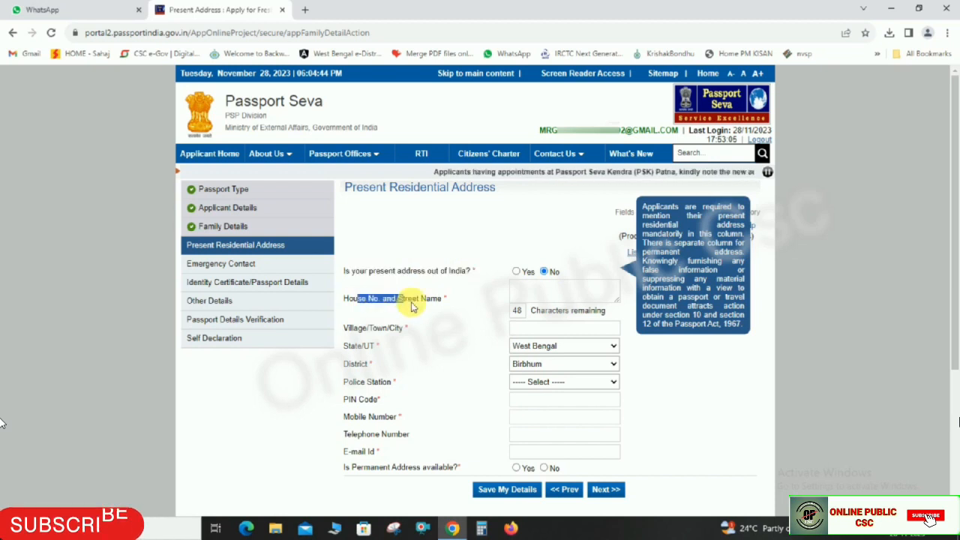
{"action": "left_click", "coordinate": [524, 293]}
{"action": "left_click_drag", "start_coordinate": [347, 327], "coordinate": [400, 327]}
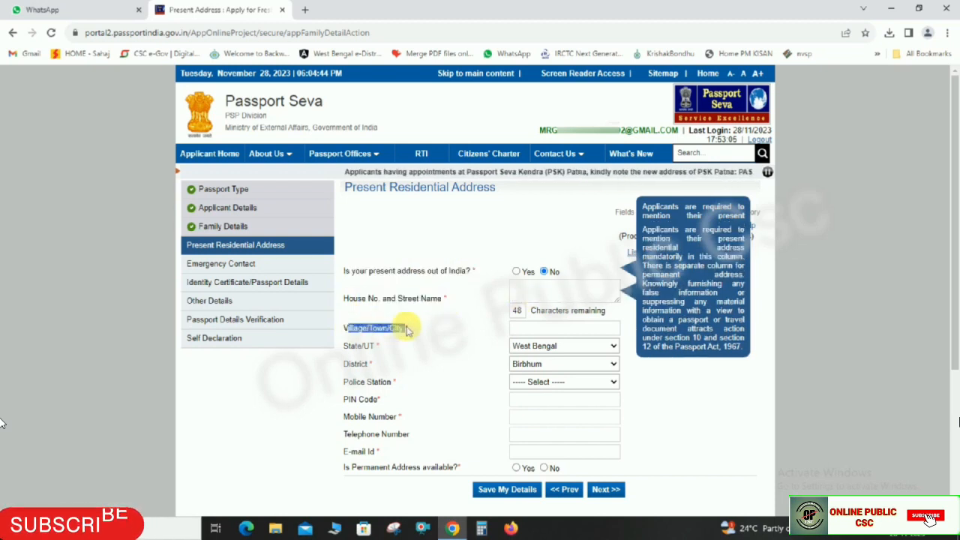
{"action": "left_click", "coordinate": [528, 328]}
{"action": "left_click", "coordinate": [696, 383]}
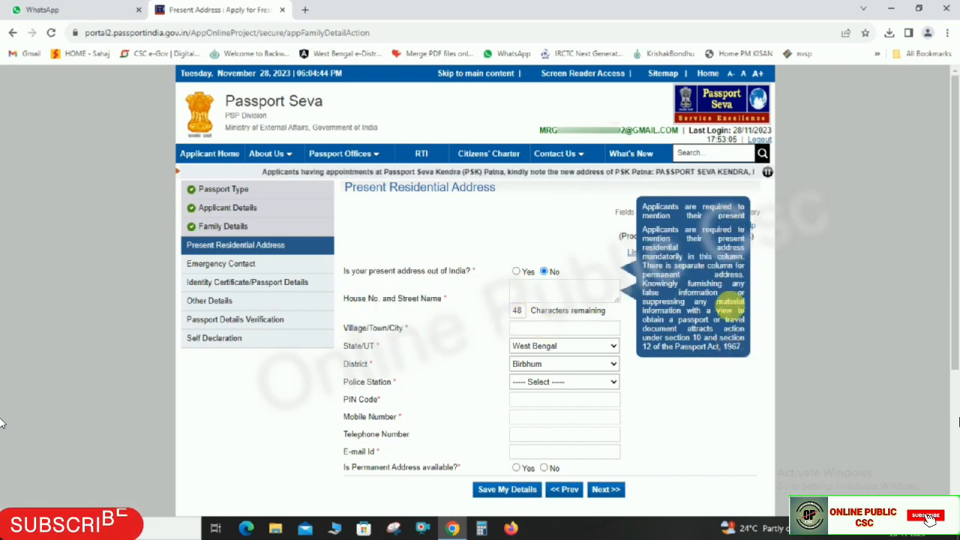
{"action": "left_click_drag", "start_coordinate": [344, 350], "coordinate": [398, 384]}
{"action": "left_click", "coordinate": [531, 365]}
{"action": "left_click", "coordinate": [531, 367]}
{"action": "left_click", "coordinate": [537, 381]}
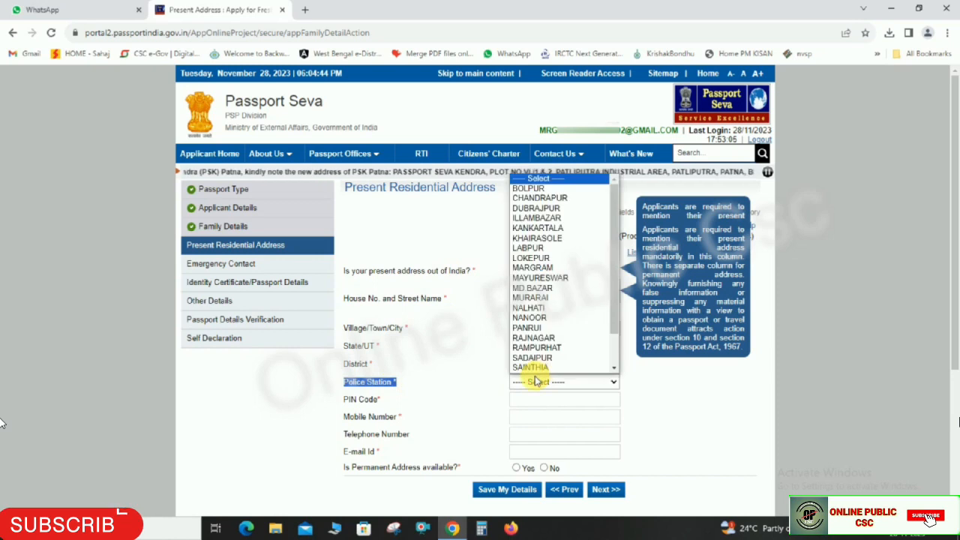
{"action": "left_click", "coordinate": [639, 415]}
- Review the PIN, mobile and e-mail fields, then answer No to 'Is Permanent Address available?'
{"action": "left_click_drag", "start_coordinate": [344, 403], "coordinate": [490, 404]}
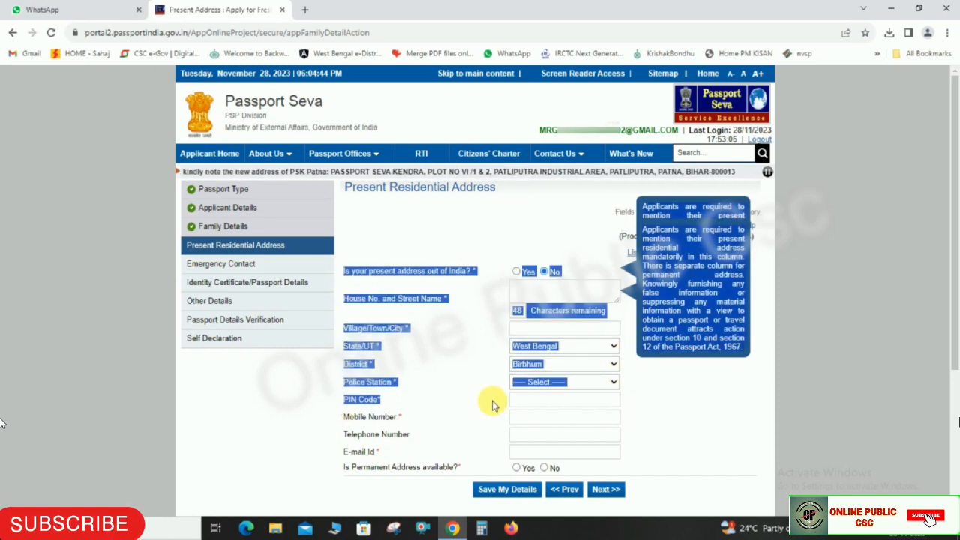
{"action": "left_click", "coordinate": [366, 403]}
{"action": "left_click_drag", "start_coordinate": [382, 402], "coordinate": [402, 417]}
{"action": "left_click", "coordinate": [540, 402]}
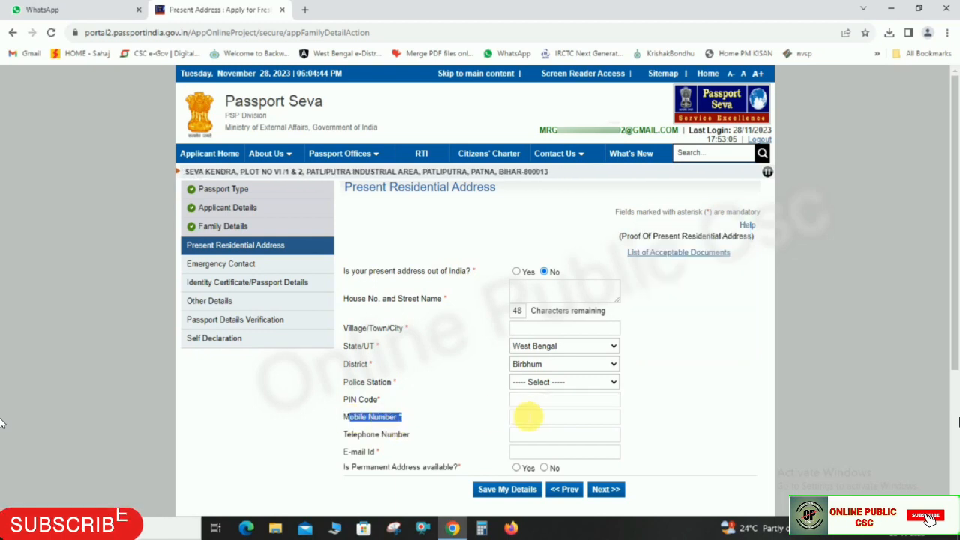
{"action": "left_click", "coordinate": [528, 417]}
{"action": "left_click_drag", "start_coordinate": [346, 452], "coordinate": [511, 452]}
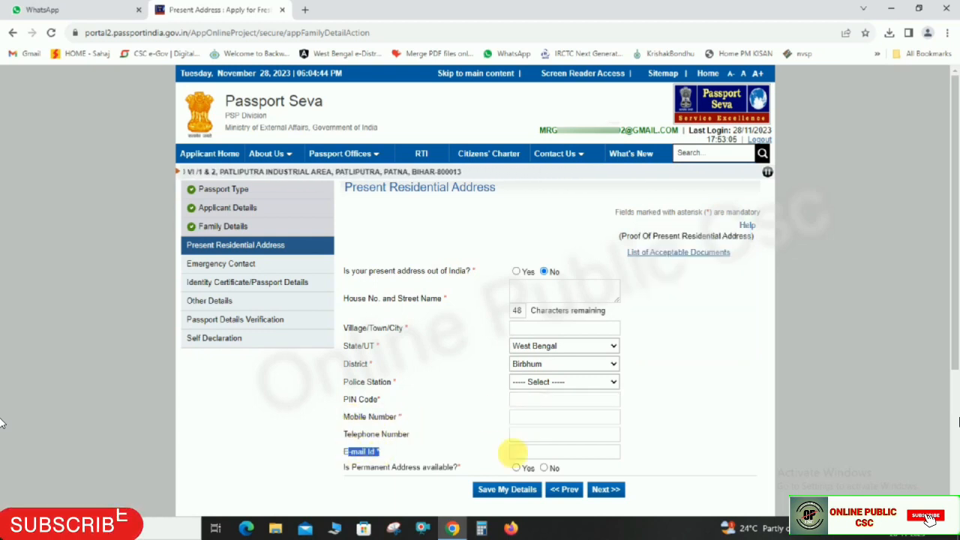
{"action": "left_click", "coordinate": [539, 453]}
{"action": "left_click_drag", "start_coordinate": [346, 469], "coordinate": [517, 471]}
{"action": "left_click", "coordinate": [516, 469]}
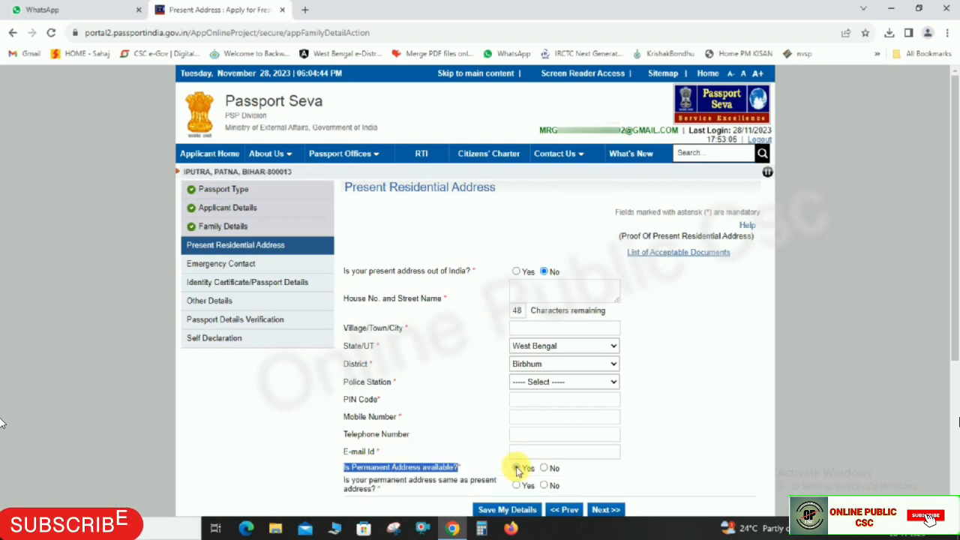
{"action": "left_click", "coordinate": [544, 469]}
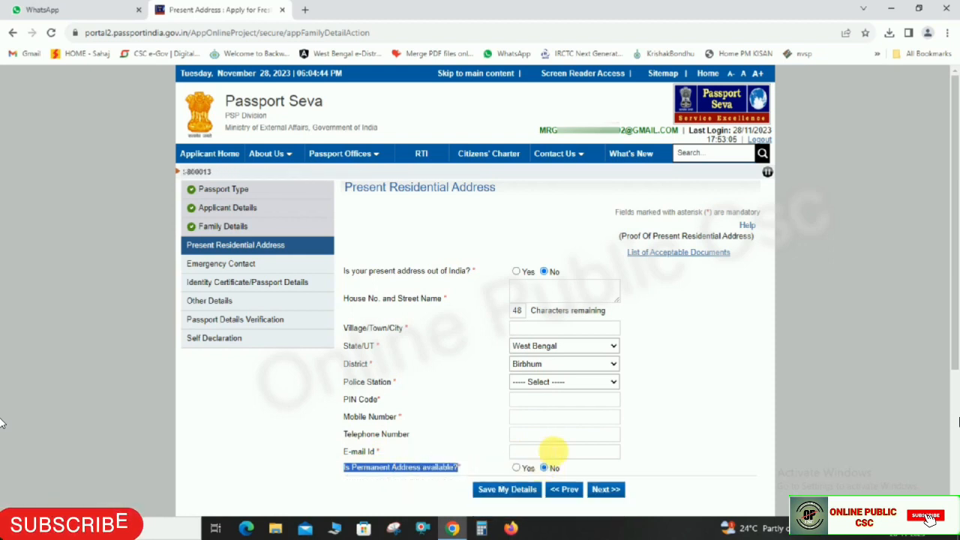
{"action": "left_click", "coordinate": [719, 368]}
{"action": "left_click", "coordinate": [548, 291]}
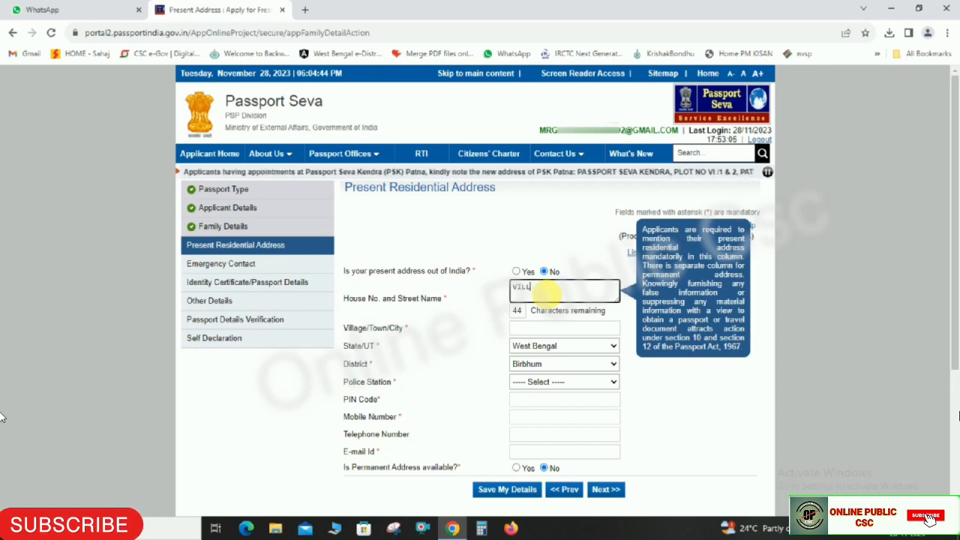
- Enter the present address details and mark a permanent address as available and same as present
{"action": "type", "text": "*********"}
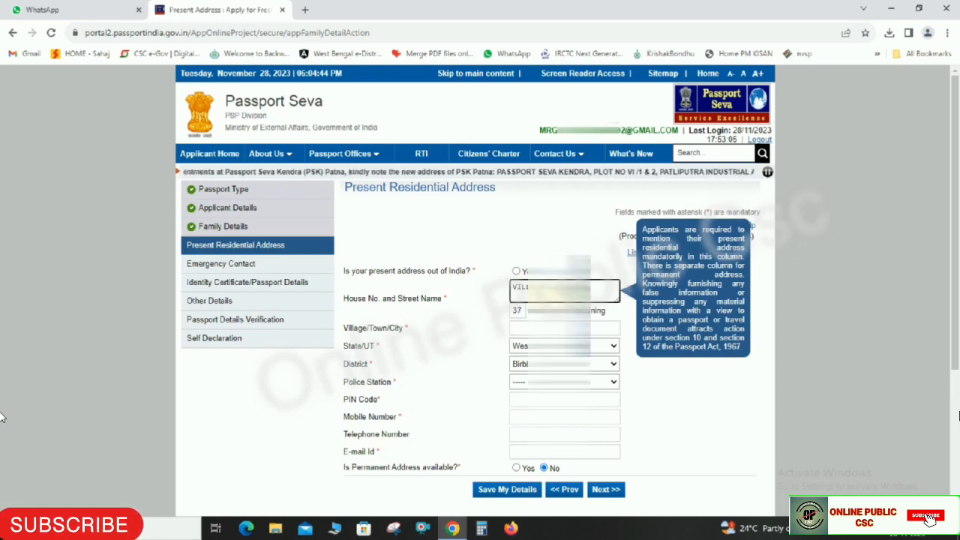
{"action": "type", "text": "****ANUTIA"}
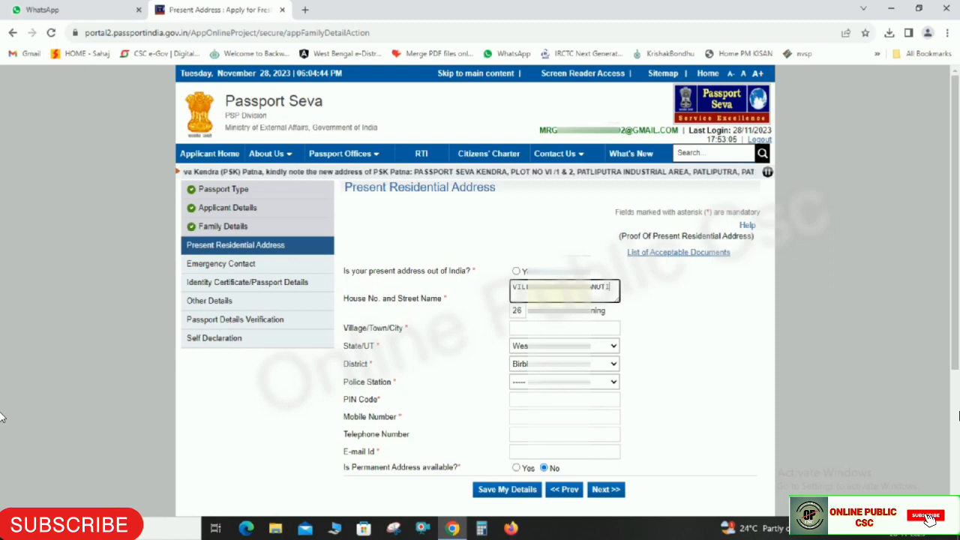
{"action": "type", "text": ","}
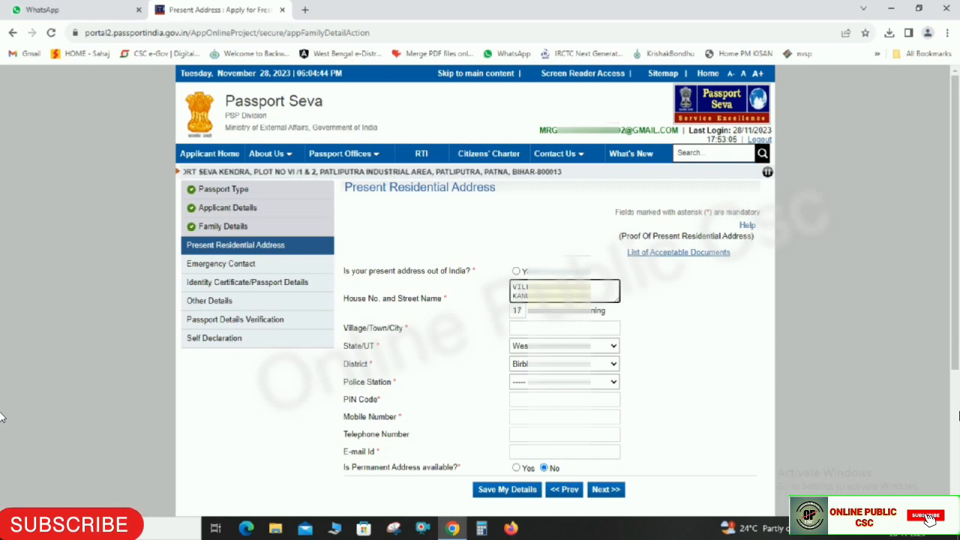
{"action": "type", "text": "****"}
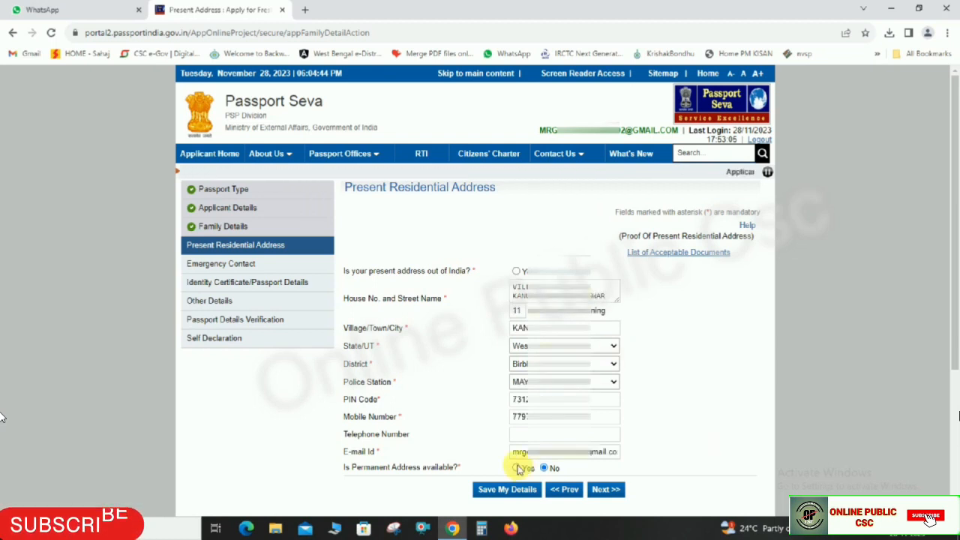
{"action": "left_click", "coordinate": [517, 468]}
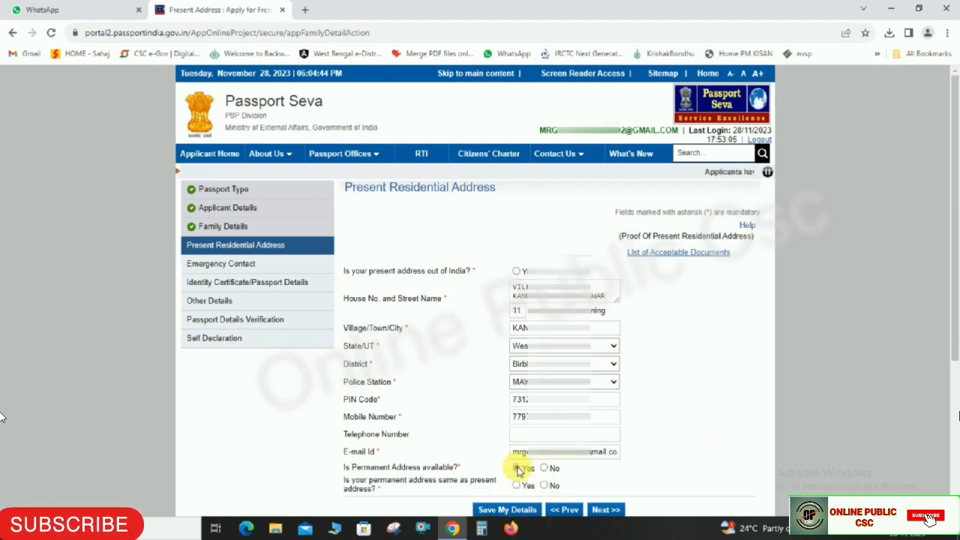
{"action": "left_click_drag", "start_coordinate": [344, 481], "coordinate": [501, 488]}
{"action": "left_click", "coordinate": [517, 486]}
- Save the address, continue, and accept the SMS-updates notice and RPO-change warning
{"action": "left_click", "coordinate": [606, 510]}
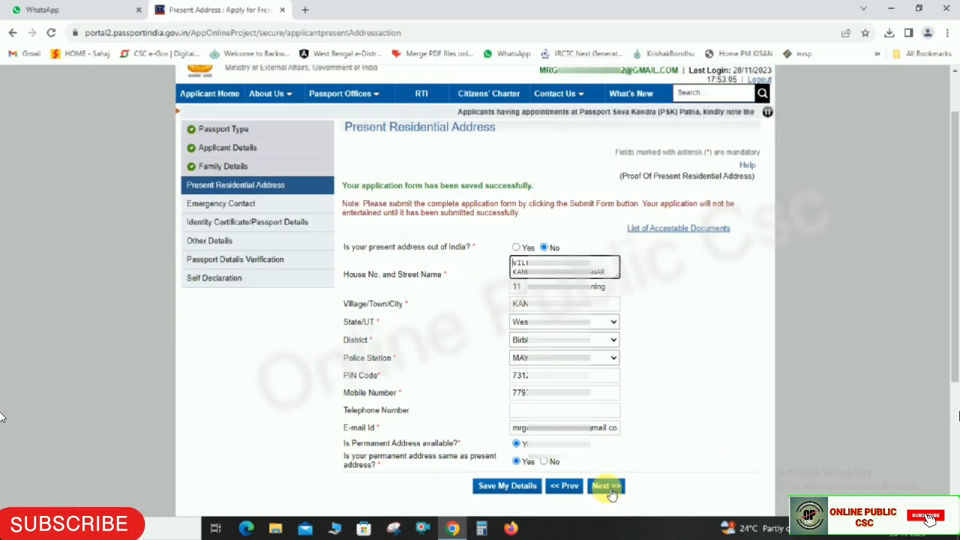
{"action": "left_click", "coordinate": [613, 494]}
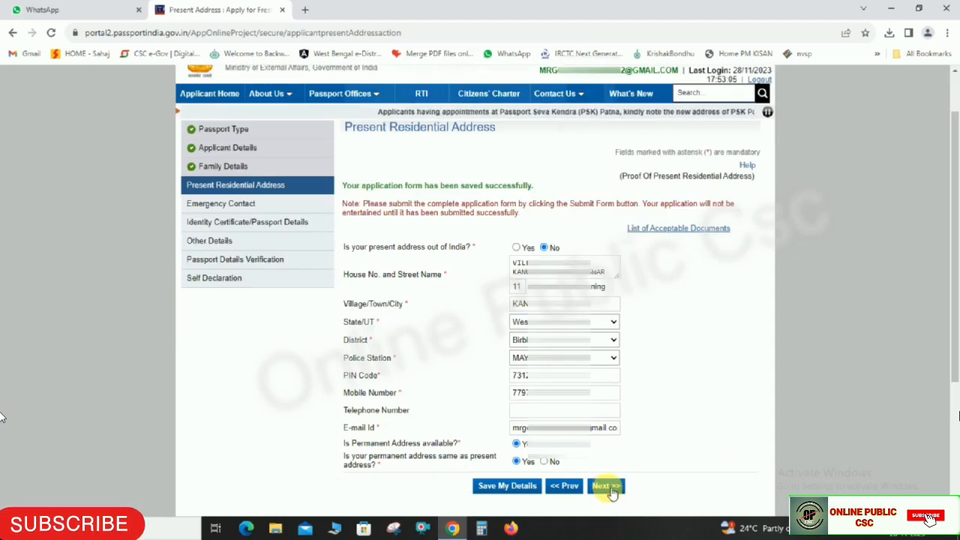
{"action": "left_click", "coordinate": [579, 101]}
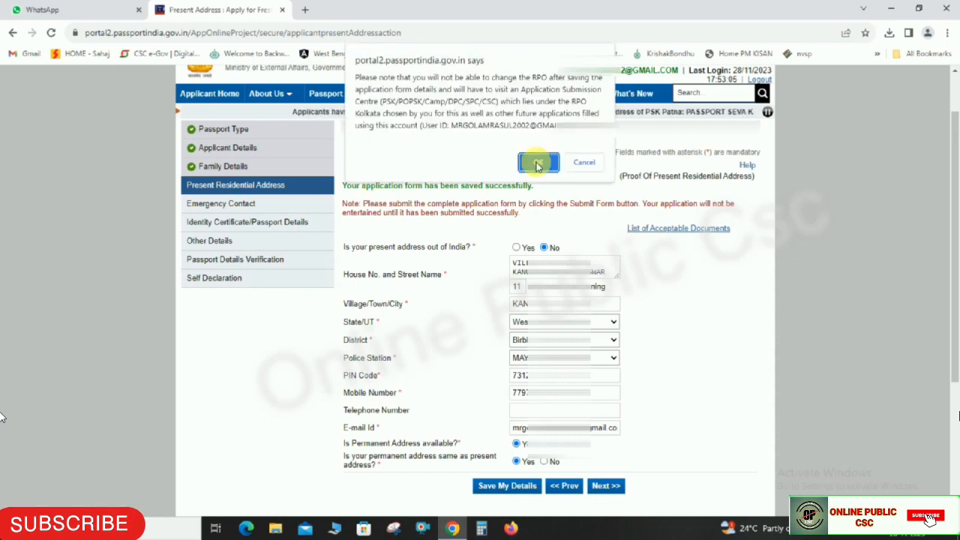
{"action": "left_click", "coordinate": [537, 164]}
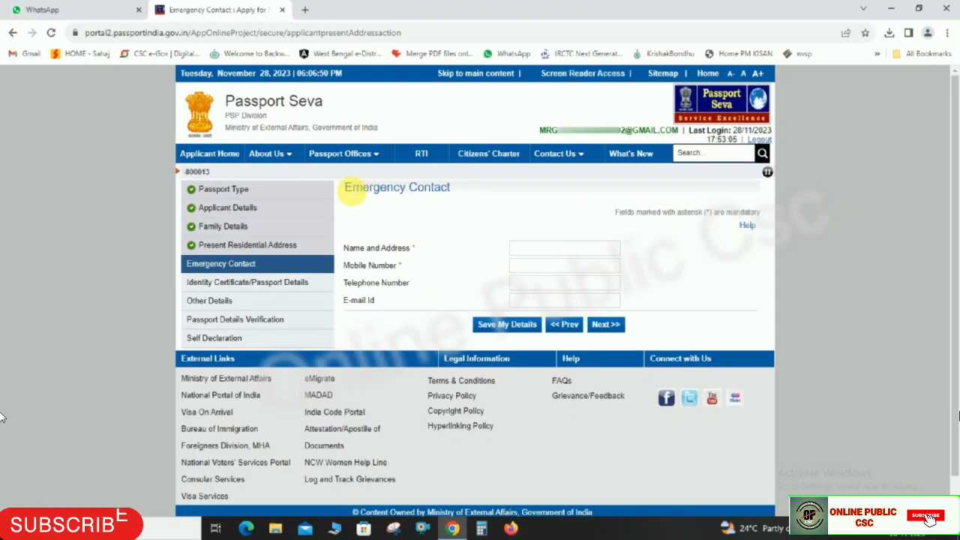
- Enter the emergency contact's name and address, mobile number and e-mail, then continue to Passport Details
{"action": "left_click_drag", "start_coordinate": [351, 190], "coordinate": [452, 189]}
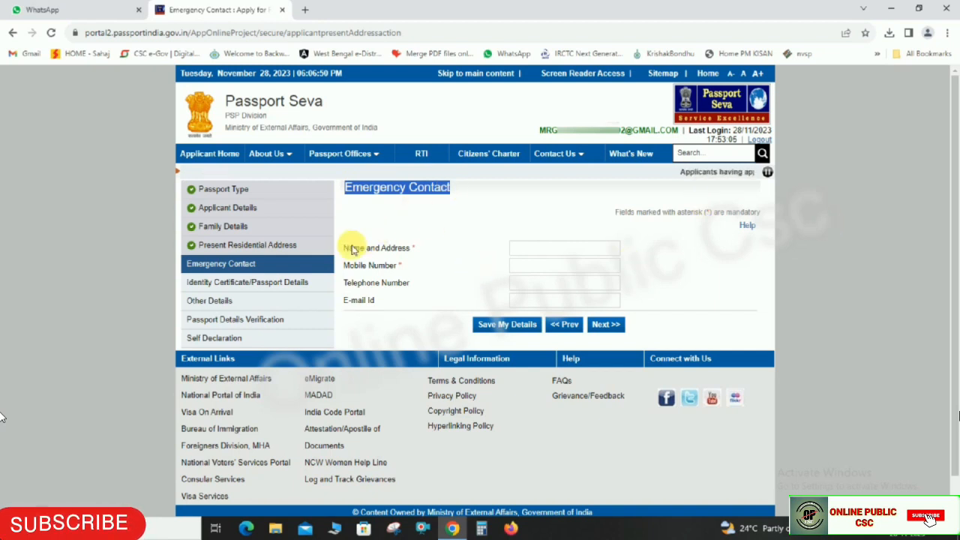
{"action": "left_click_drag", "start_coordinate": [349, 249], "coordinate": [531, 252]}
{"action": "left_click_drag", "start_coordinate": [343, 266], "coordinate": [409, 268]}
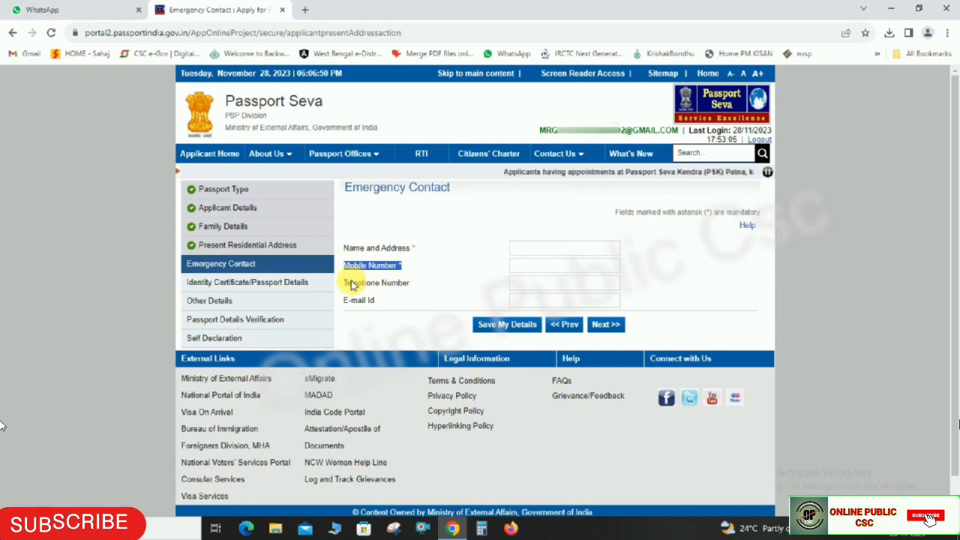
{"action": "left_click_drag", "start_coordinate": [344, 249], "coordinate": [407, 250]}
{"action": "left_click_drag", "start_coordinate": [343, 266], "coordinate": [413, 263]}
{"action": "left_click_drag", "start_coordinate": [345, 300], "coordinate": [476, 279]}
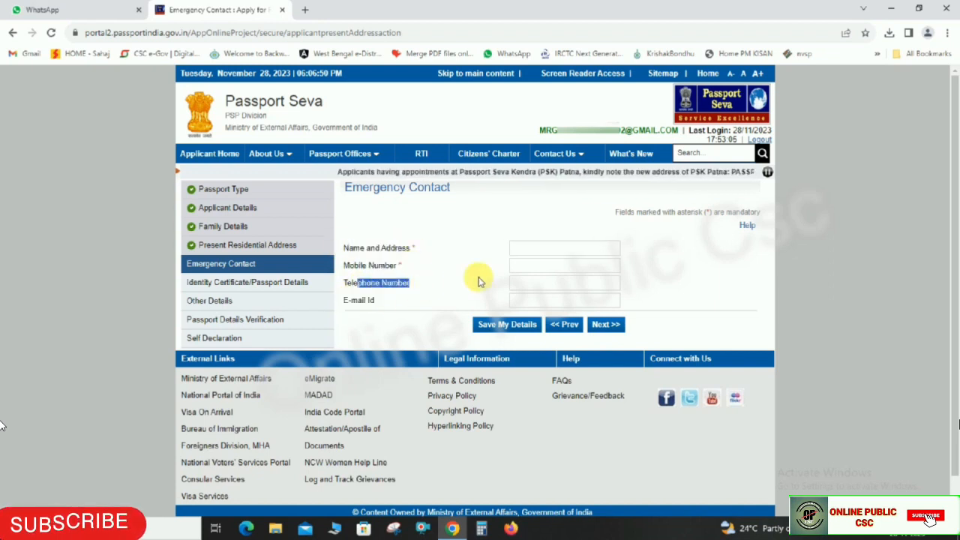
{"action": "left_click", "coordinate": [539, 250]}
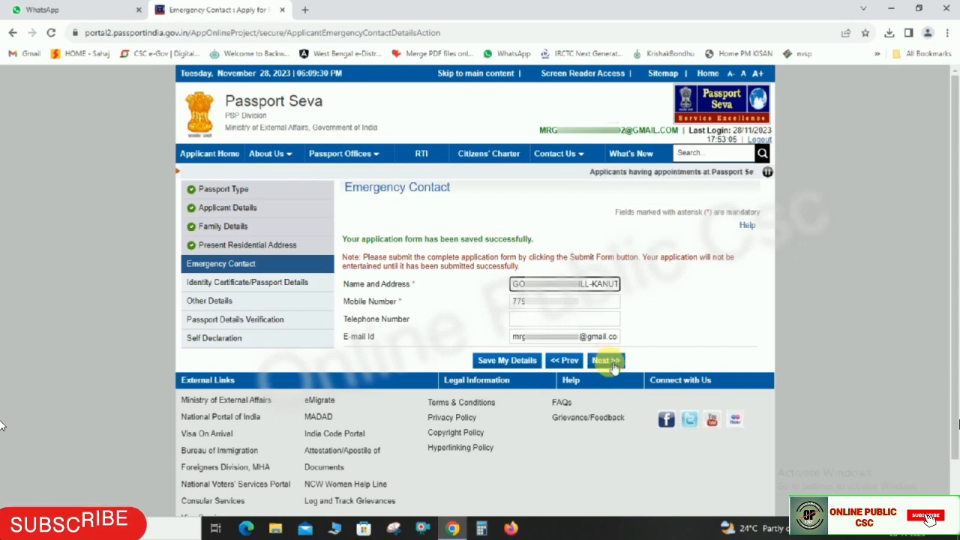
{"action": "left_click", "coordinate": [615, 364]}
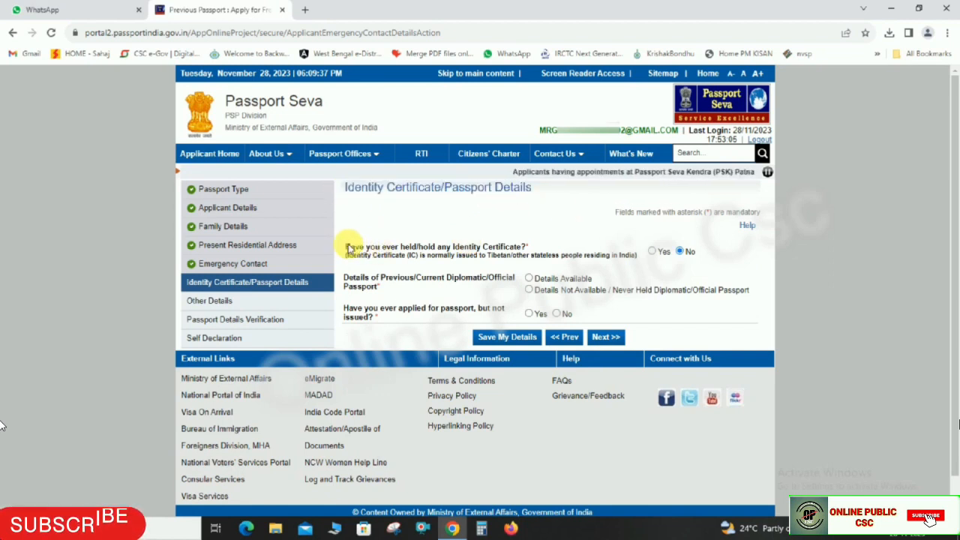
- Set diplomatic passport to 'Details Not Available', answer No to 'applied but not issued', and continue
{"action": "left_click_drag", "start_coordinate": [345, 246], "coordinate": [518, 247]}
{"action": "left_click", "coordinate": [570, 238]}
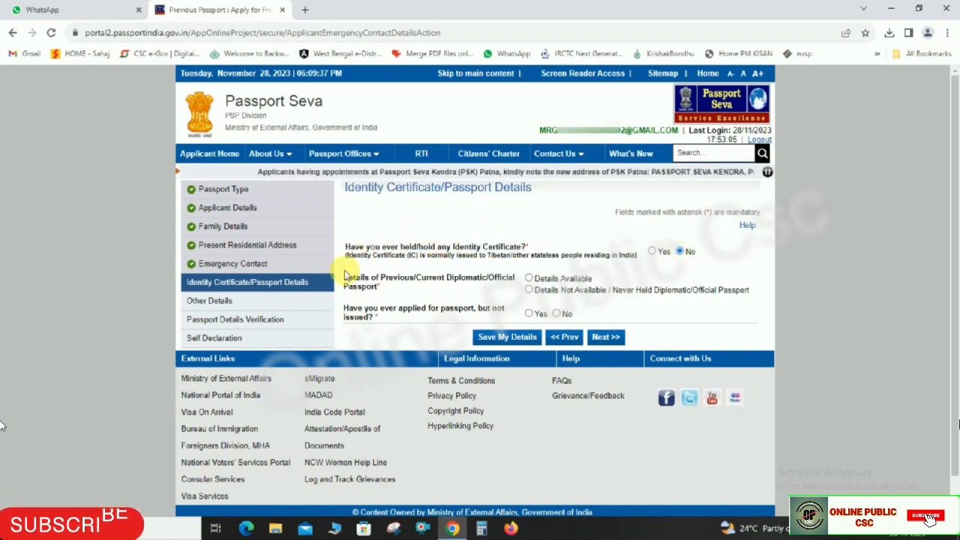
{"action": "left_click_drag", "start_coordinate": [343, 279], "coordinate": [557, 290]}
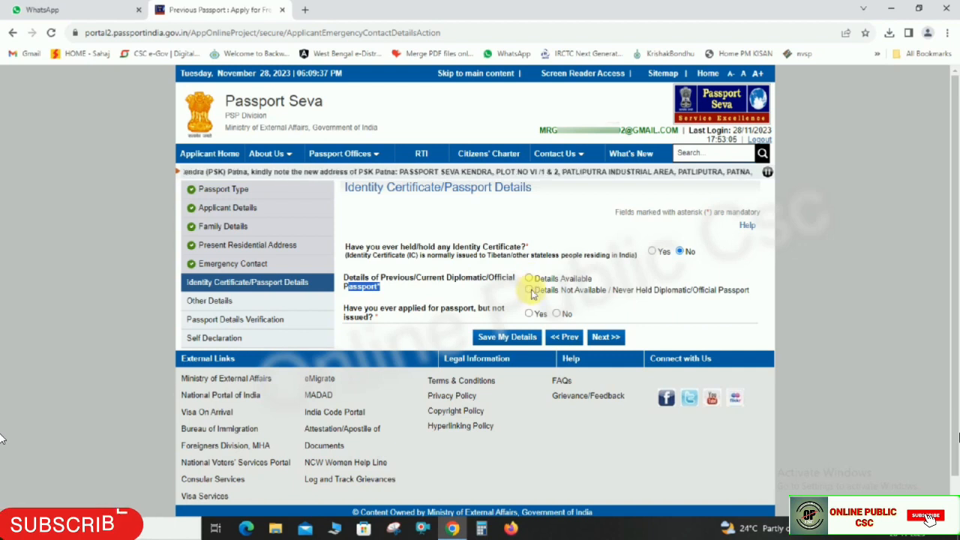
{"action": "left_click_drag", "start_coordinate": [555, 293], "coordinate": [741, 291]}
{"action": "left_click", "coordinate": [529, 290]}
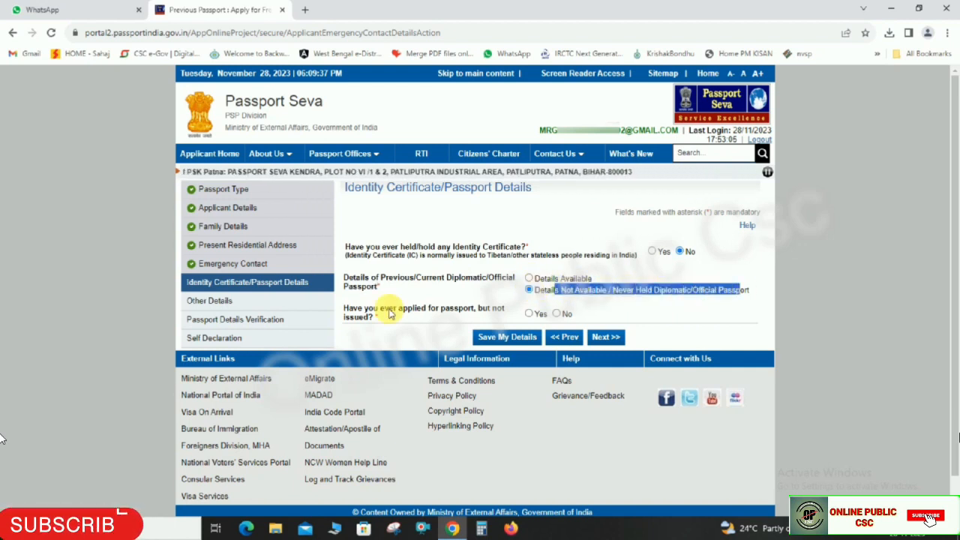
{"action": "left_click_drag", "start_coordinate": [343, 308], "coordinate": [477, 317]}
{"action": "left_click", "coordinate": [502, 295]}
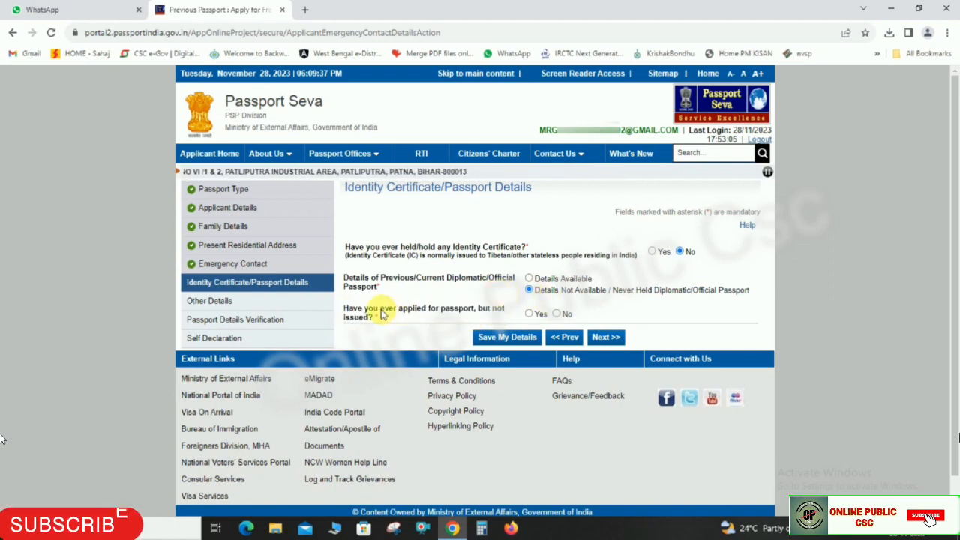
{"action": "left_click", "coordinate": [557, 314]}
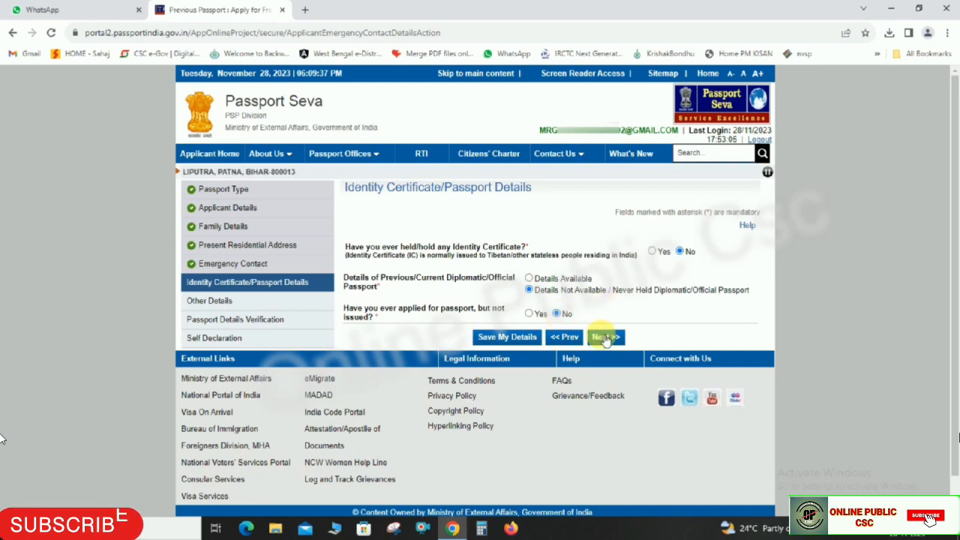
{"action": "left_click", "coordinate": [608, 337]}
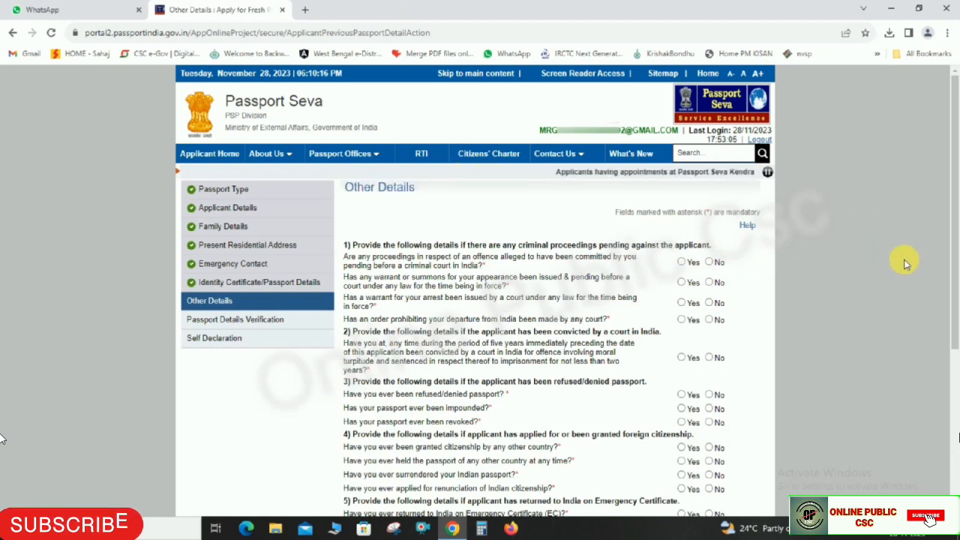
- Answer No to the criminal proceedings, warrant, arrest warrant, departure prohibition and conviction questions
{"action": "left_click_drag", "start_coordinate": [957, 242], "coordinate": [956, 288]}
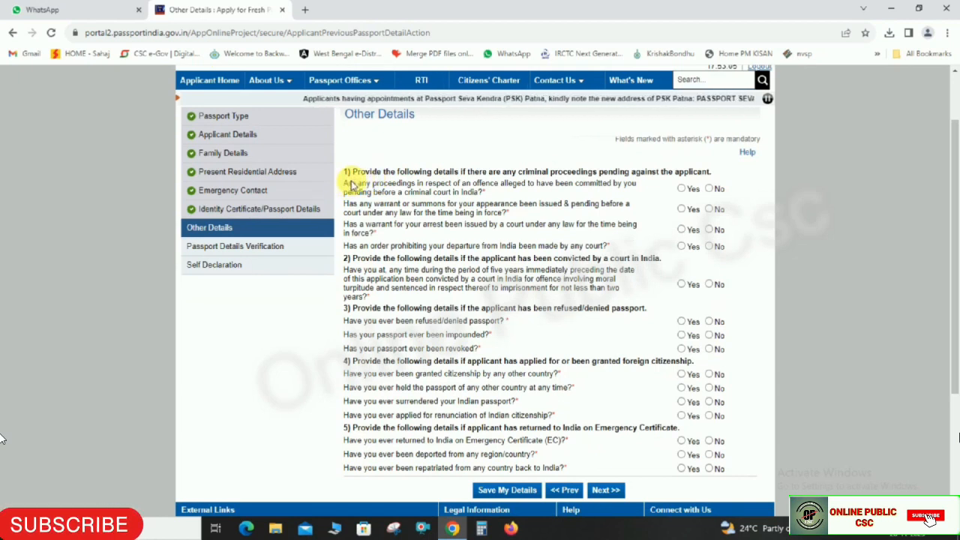
{"action": "left_click_drag", "start_coordinate": [350, 184], "coordinate": [555, 195]}
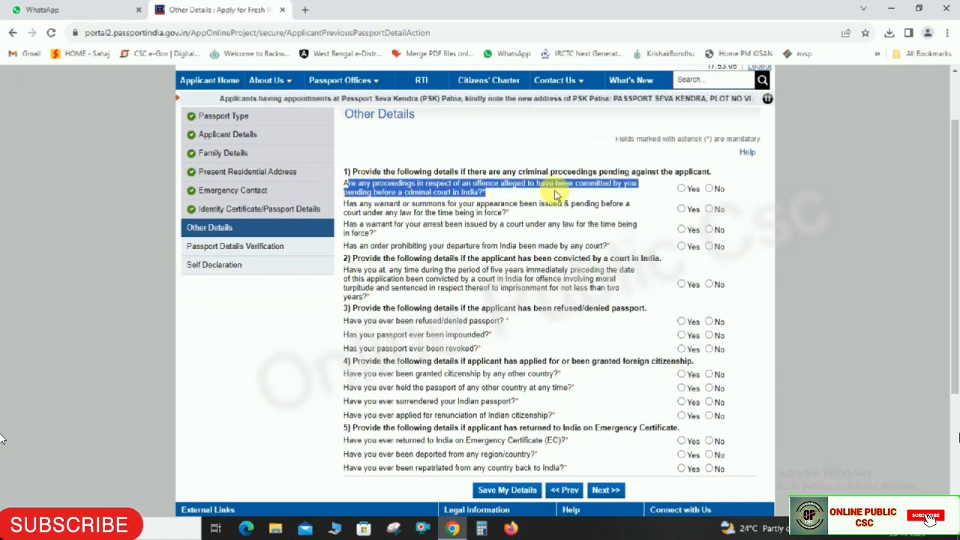
{"action": "left_click_drag", "start_coordinate": [345, 204], "coordinate": [518, 215]}
{"action": "left_click_drag", "start_coordinate": [346, 223], "coordinate": [624, 279]}
{"action": "left_click", "coordinate": [735, 249]}
{"action": "left_click", "coordinate": [709, 189]}
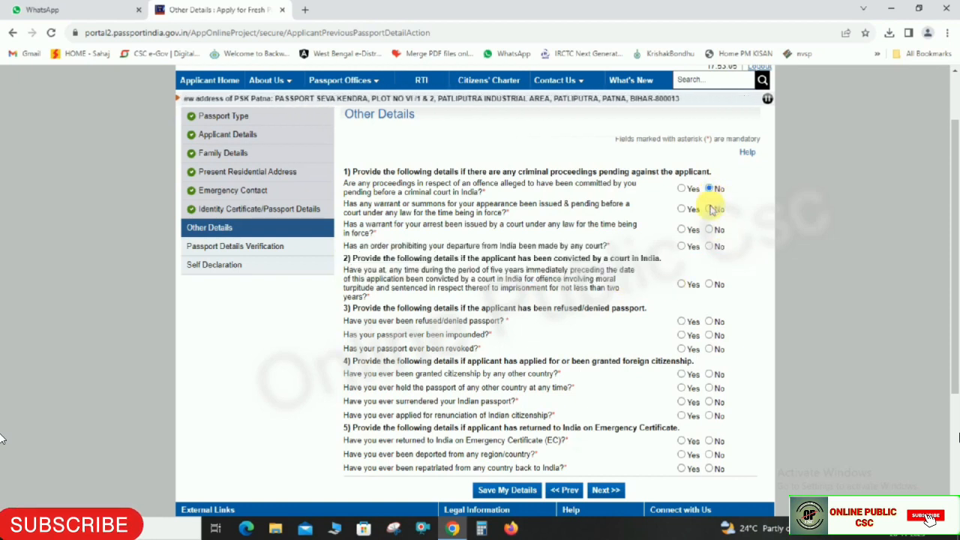
{"action": "left_click", "coordinate": [710, 209]}
{"action": "left_click", "coordinate": [709, 229]}
{"action": "left_click", "coordinate": [709, 246]}
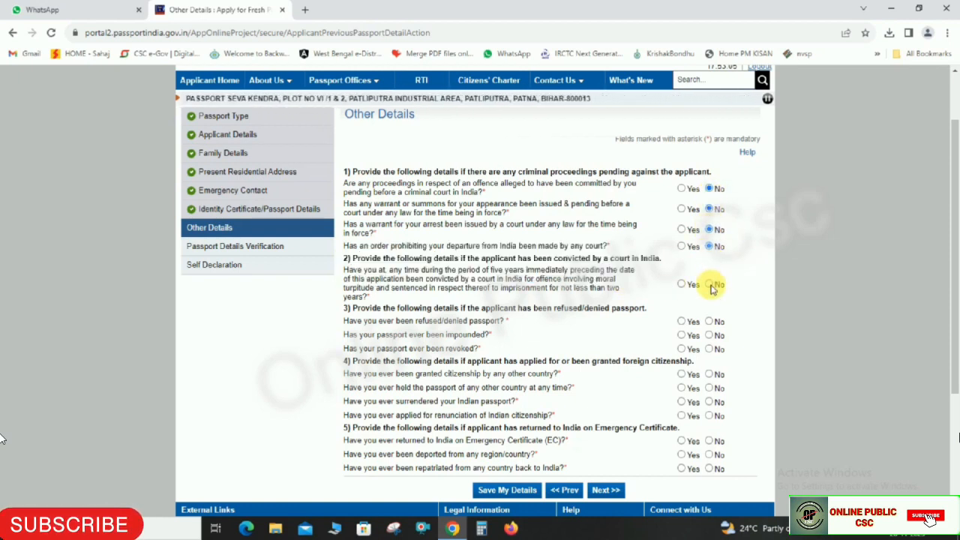
{"action": "left_click", "coordinate": [709, 284]}
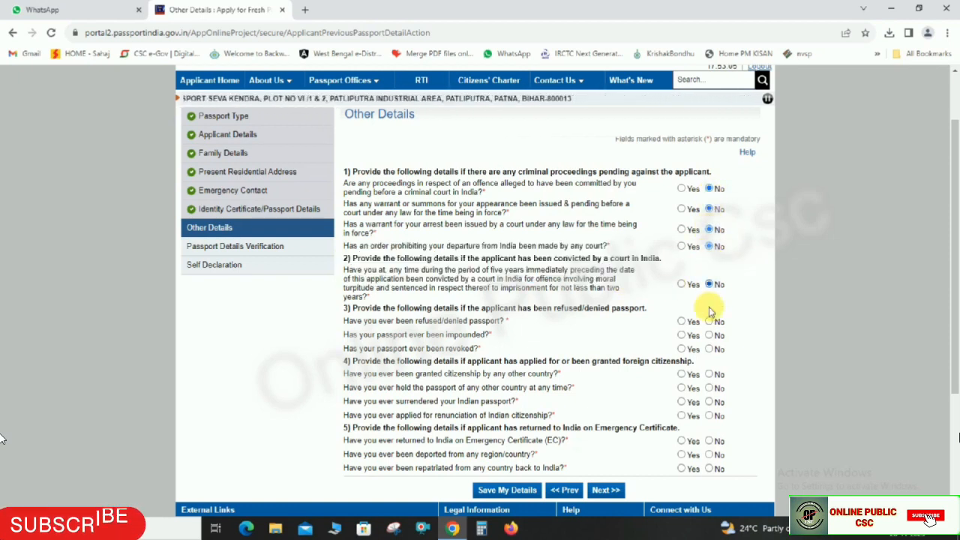
- Answer No to passport revocation, foreign citizenship, emergency certificate, deportation and repatriation, then continue
{"action": "left_click", "coordinate": [709, 350]}
{"action": "left_click", "coordinate": [709, 373]}
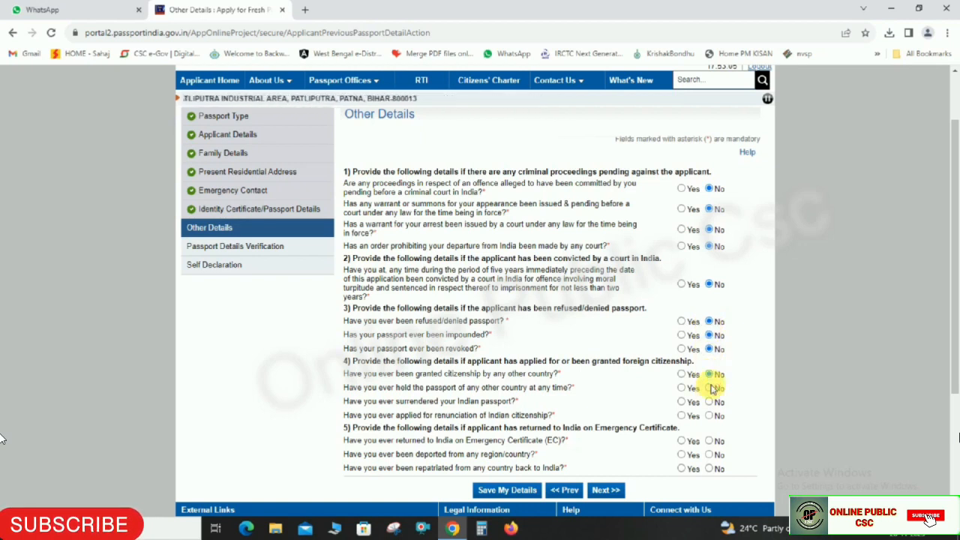
{"action": "left_click", "coordinate": [709, 388]}
{"action": "left_click", "coordinate": [709, 402]}
{"action": "left_click", "coordinate": [709, 441]}
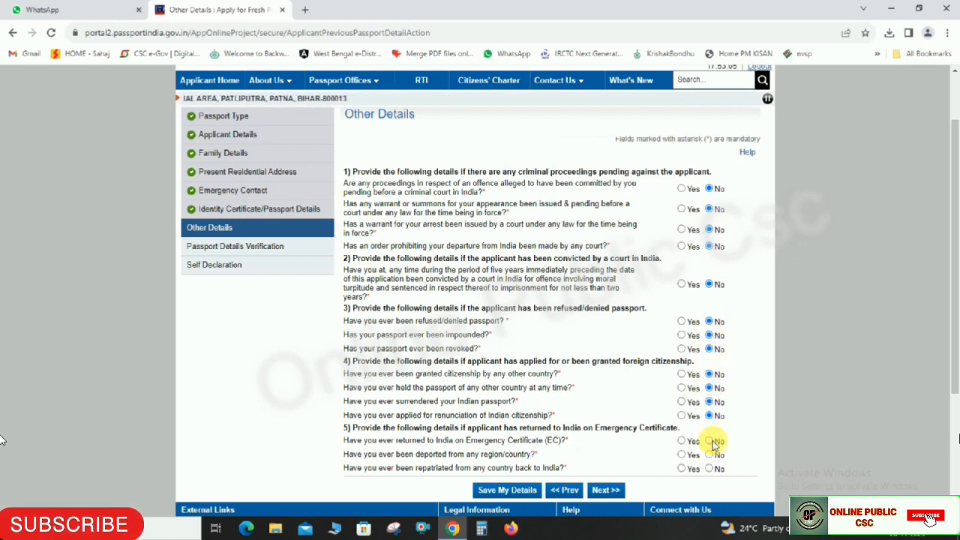
{"action": "left_click", "coordinate": [709, 455]}
{"action": "left_click", "coordinate": [709, 469]}
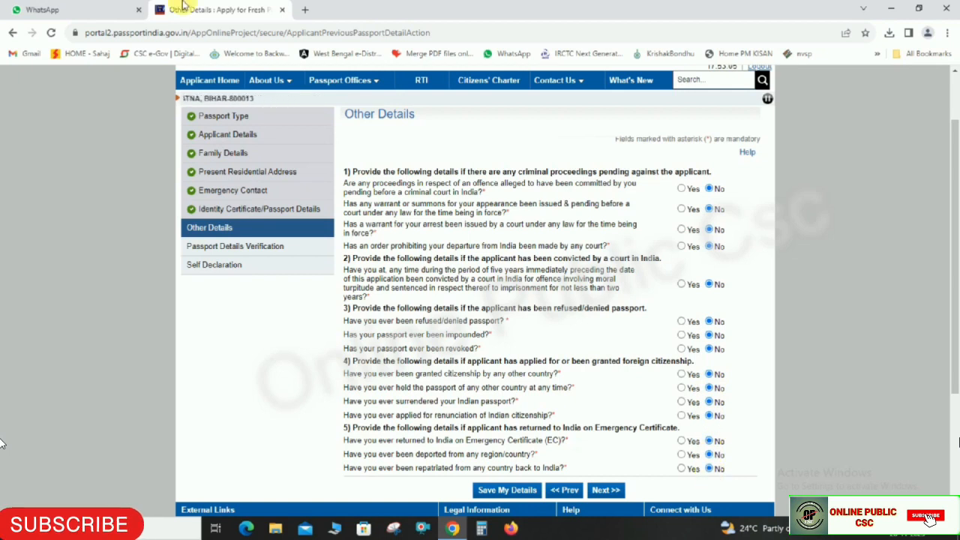
{"action": "scroll", "coordinate": [675, 451], "scroll_direction": "down", "scroll_amount": 3}
{"action": "left_click", "coordinate": [608, 361]}
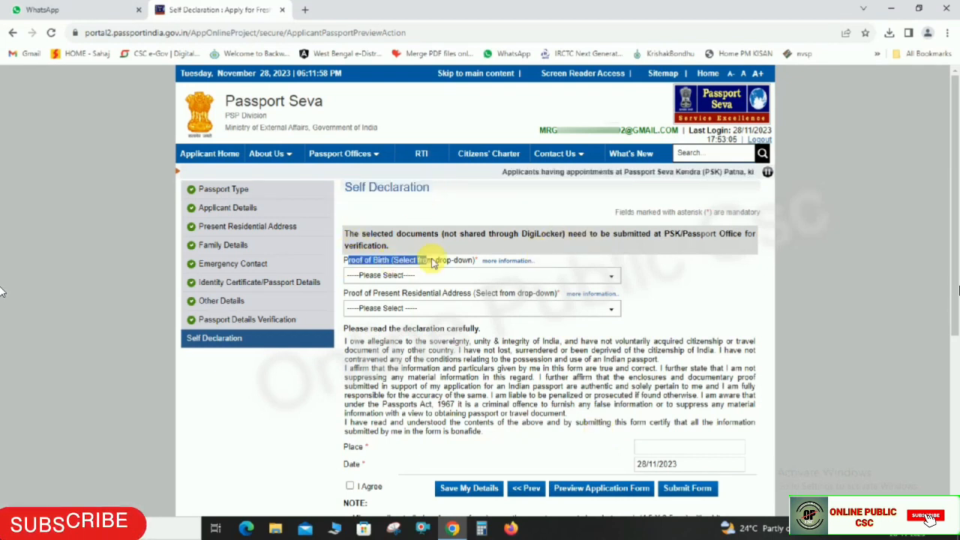
- Choose Transfer/School leaving/Matriculation Certificate as Proof of Birth
{"action": "left_click_drag", "start_coordinate": [346, 295], "coordinate": [449, 298]}
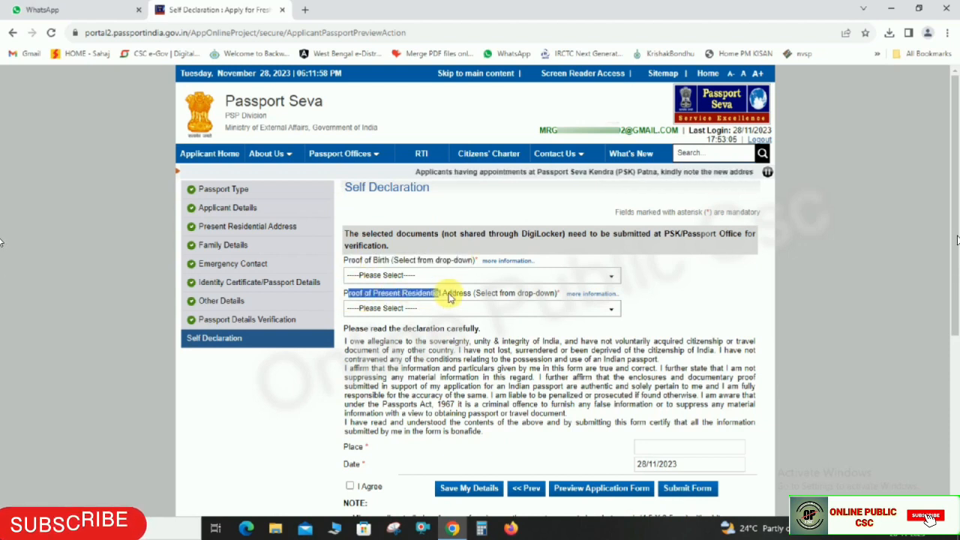
{"action": "left_click", "coordinate": [596, 268]}
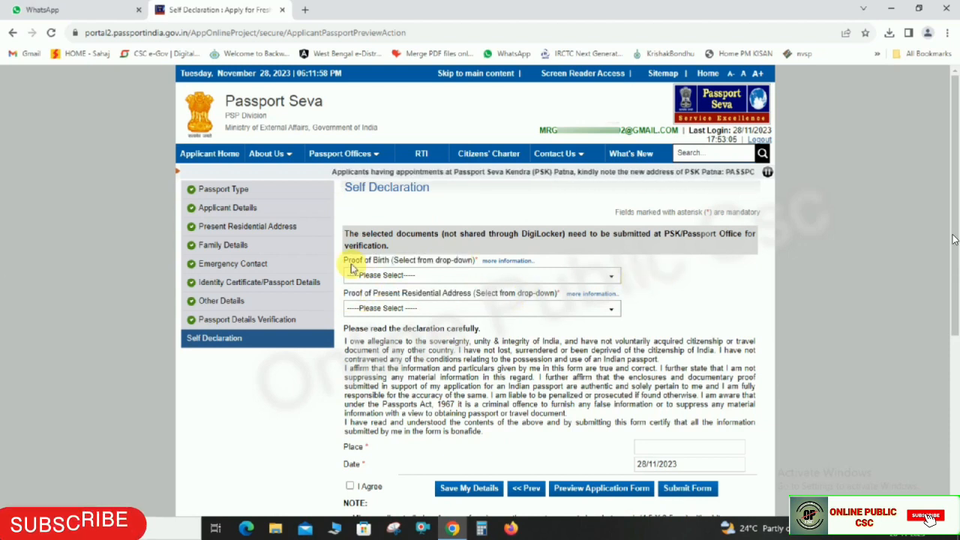
{"action": "left_click", "coordinate": [419, 276]}
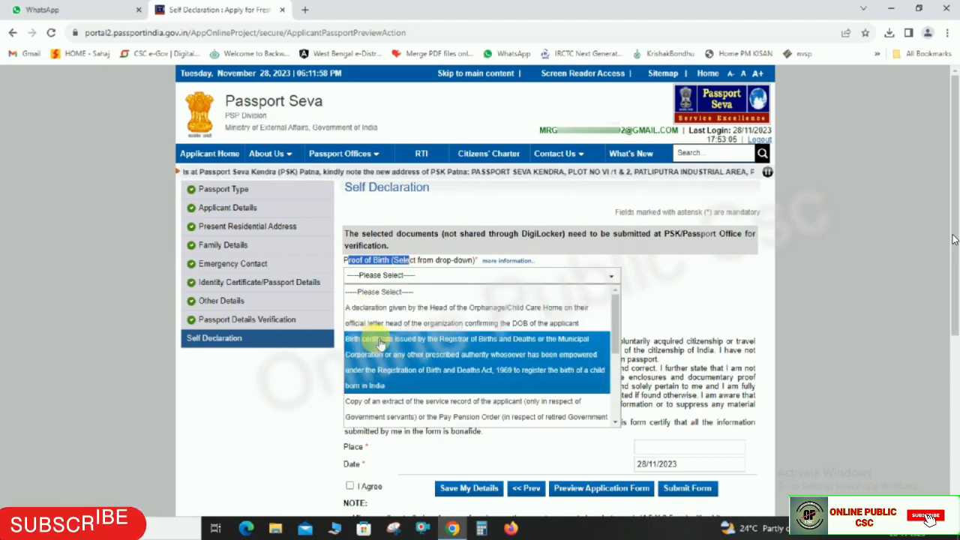
{"action": "left_click_drag", "start_coordinate": [615, 318], "coordinate": [600, 371]}
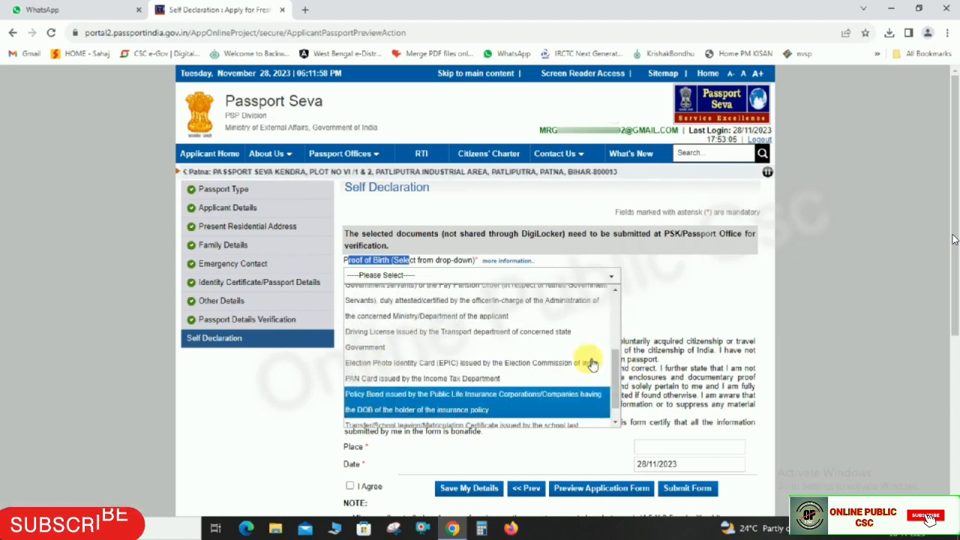
{"action": "left_click_drag", "start_coordinate": [616, 355], "coordinate": [613, 370]}
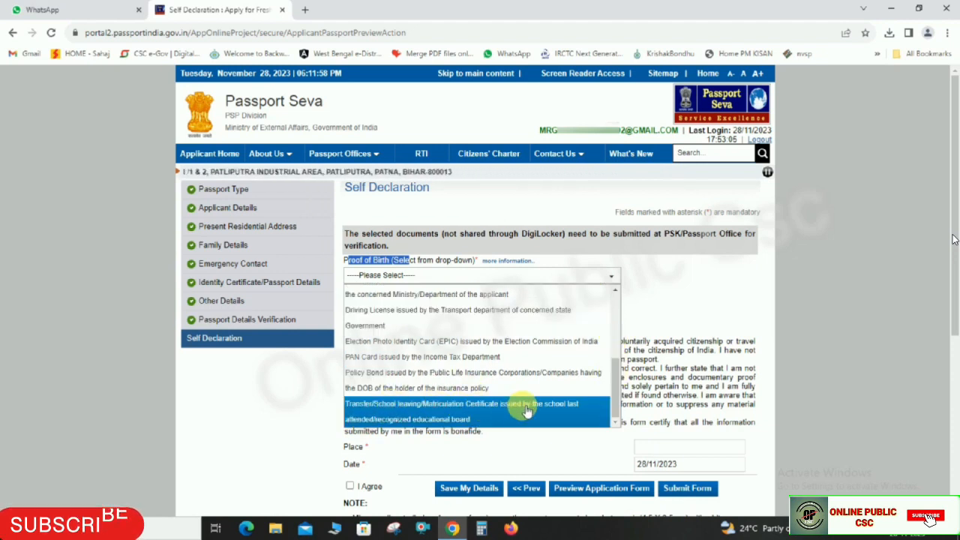
{"action": "left_click", "coordinate": [452, 415]}
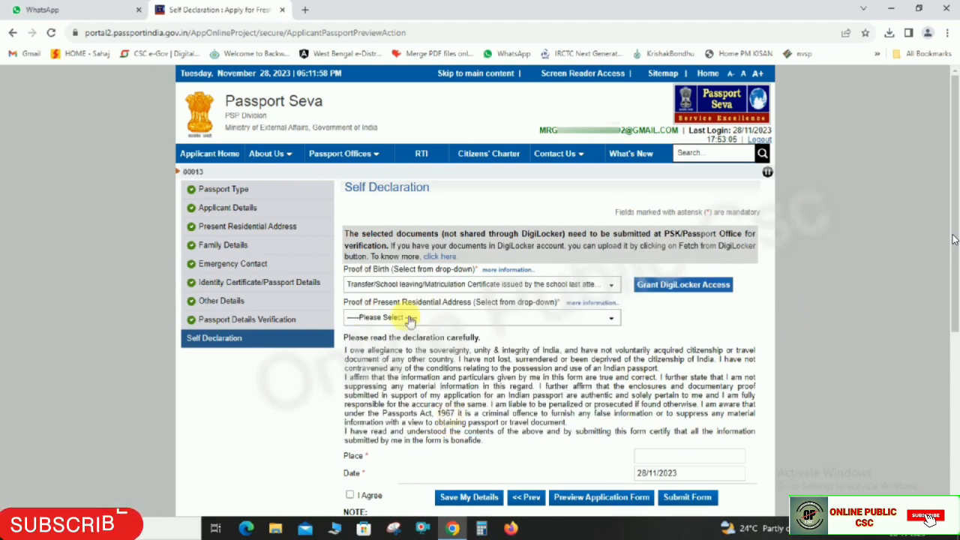
- Choose Electors Photo Identity Card (EPIC) as Proof of Address
{"action": "left_click_drag", "start_coordinate": [352, 309], "coordinate": [471, 303]}
{"action": "left_click", "coordinate": [489, 321]}
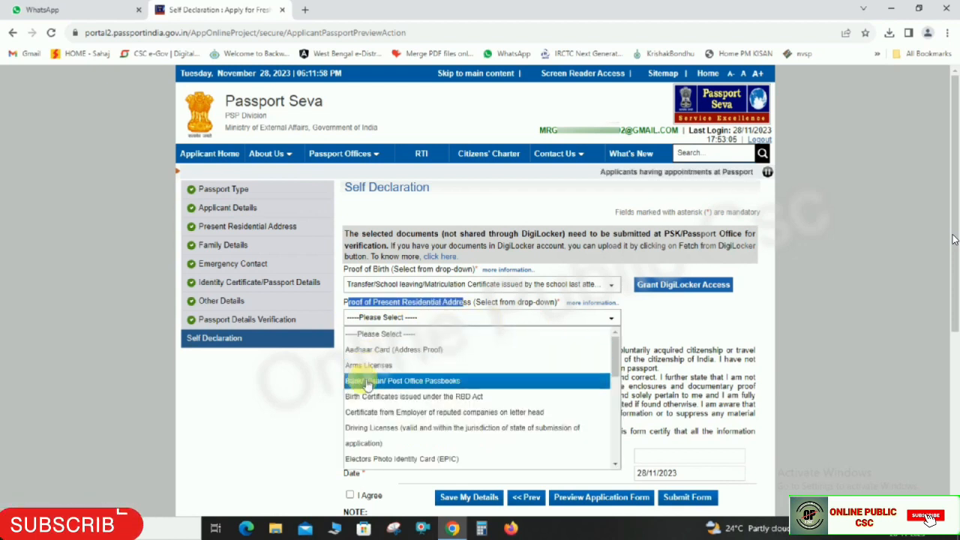
{"action": "scroll", "coordinate": [390, 420], "scroll_direction": "down", "scroll_amount": 2}
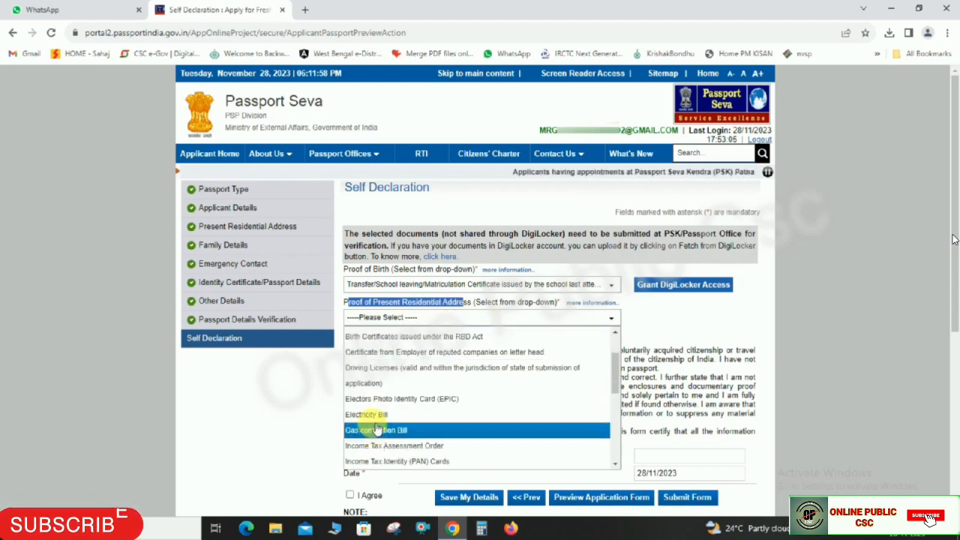
{"action": "scroll", "coordinate": [398, 420], "scroll_direction": "down", "scroll_amount": 4}
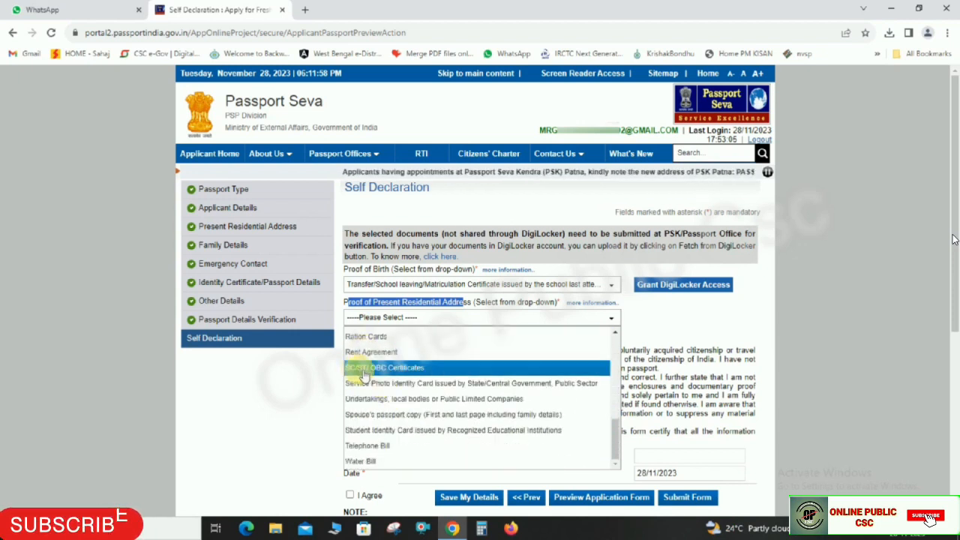
{"action": "scroll", "coordinate": [386, 383], "scroll_direction": "down", "scroll_amount": 1}
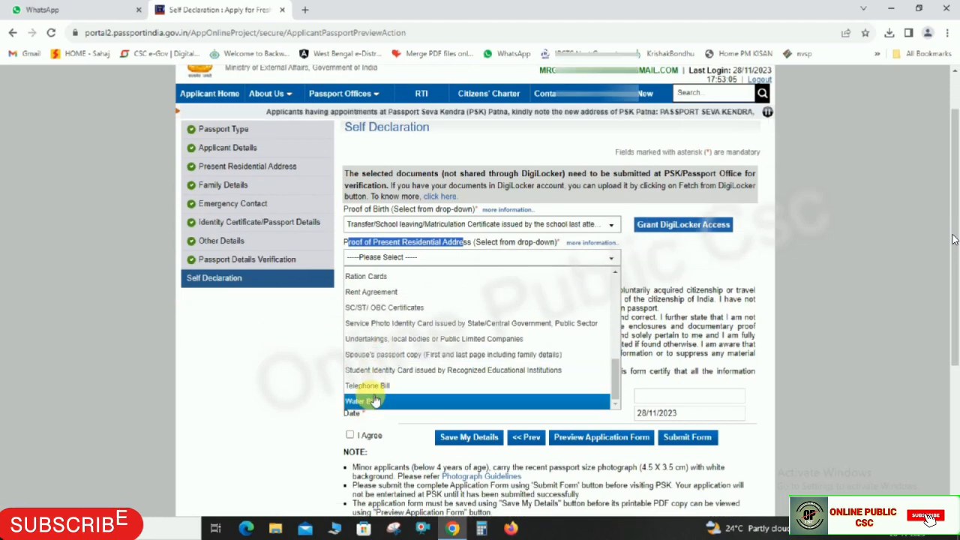
{"action": "scroll", "coordinate": [379, 338], "scroll_direction": "up", "scroll_amount": 3}
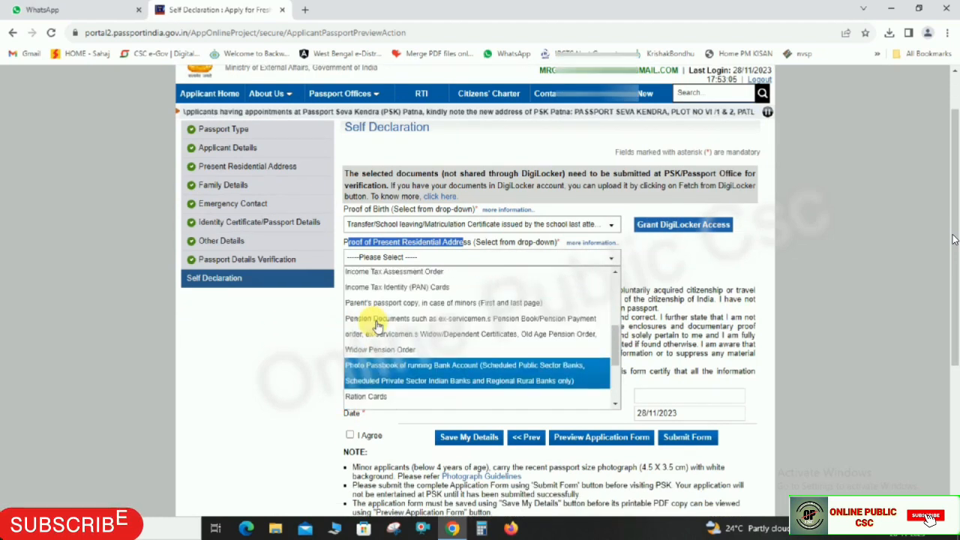
{"action": "scroll", "coordinate": [378, 323], "scroll_direction": "up", "scroll_amount": 2}
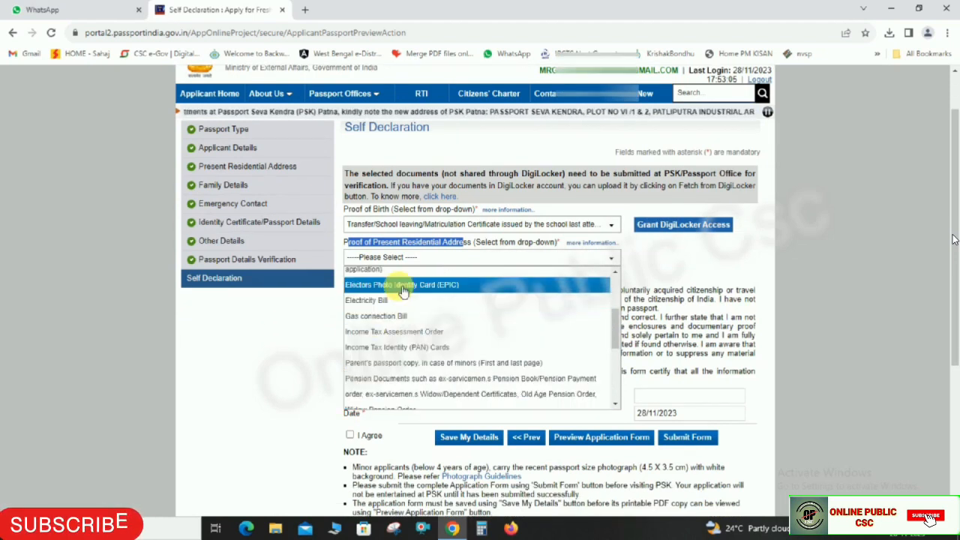
{"action": "left_click", "coordinate": [427, 285]}
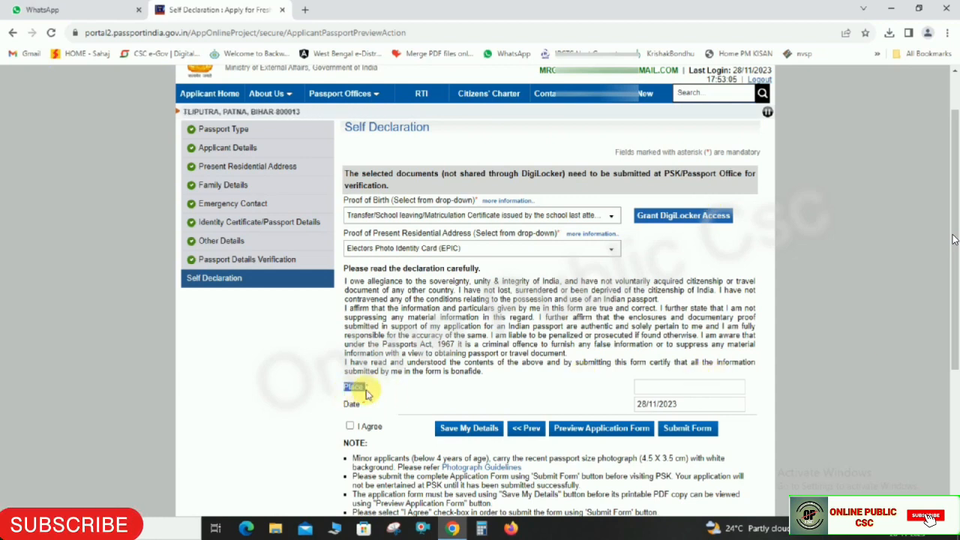
- Fill in the declaration place, dated 28/11/2023, agree, and submit the application form
{"action": "left_click_drag", "start_coordinate": [345, 406], "coordinate": [366, 405]}
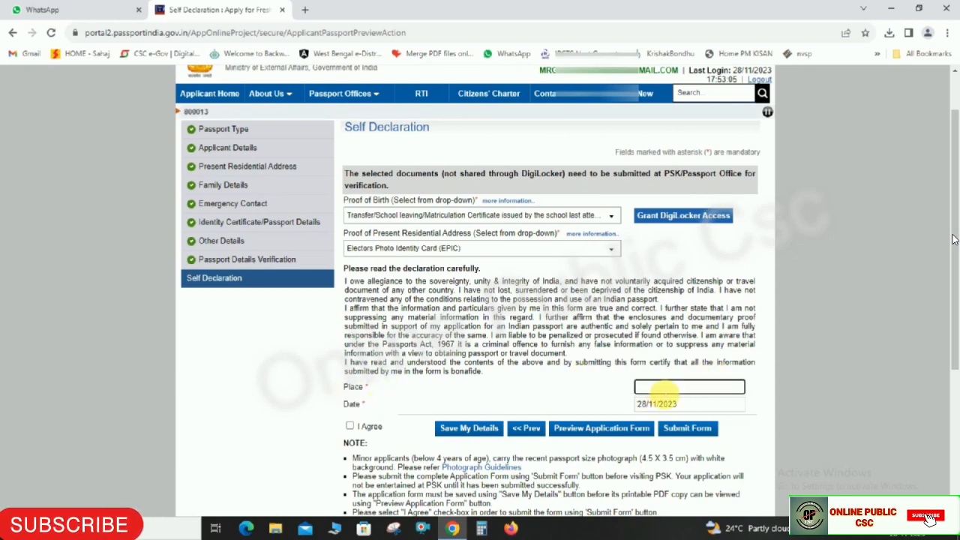
{"action": "left_click", "coordinate": [827, 355]}
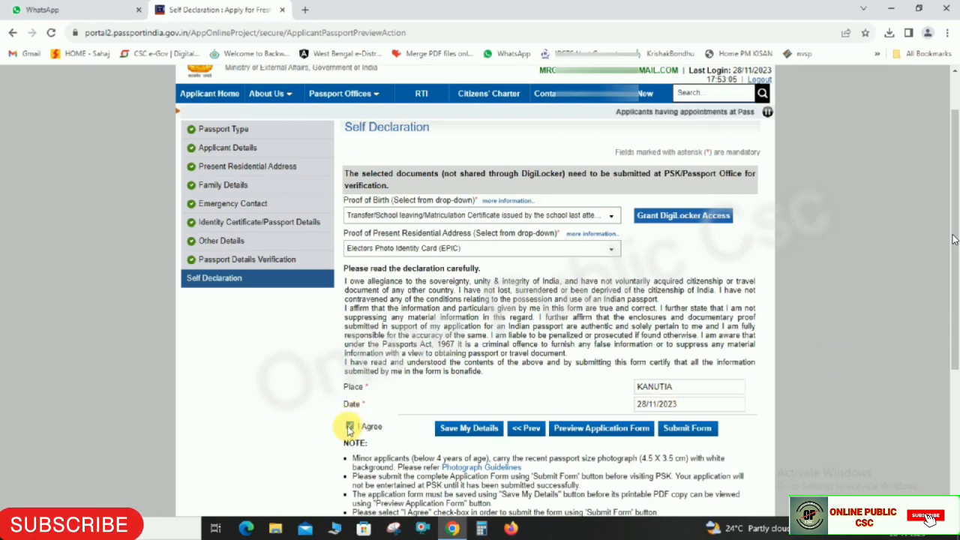
{"action": "left_click", "coordinate": [698, 434]}
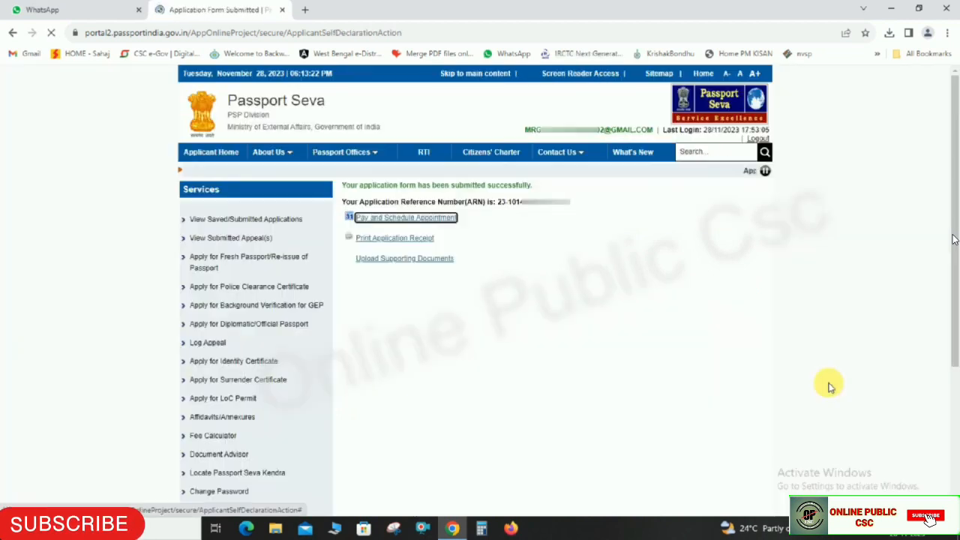
- Note the ARN on the submission confirmation and follow the Pay and Schedule Appointment link
{"action": "left_click_drag", "start_coordinate": [344, 185], "coordinate": [532, 188]}
{"action": "left_click", "coordinate": [443, 213]}
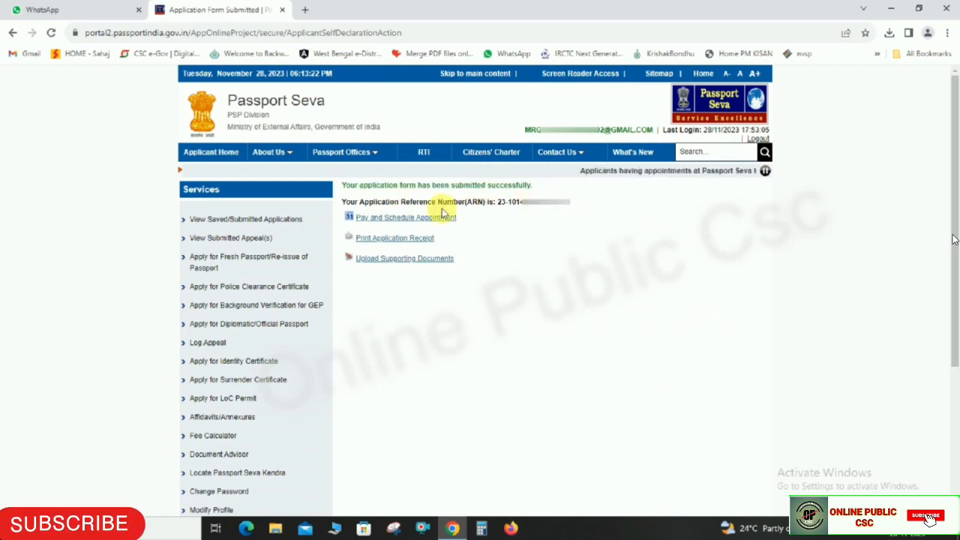
{"action": "left_click_drag", "start_coordinate": [342, 202], "coordinate": [595, 226]}
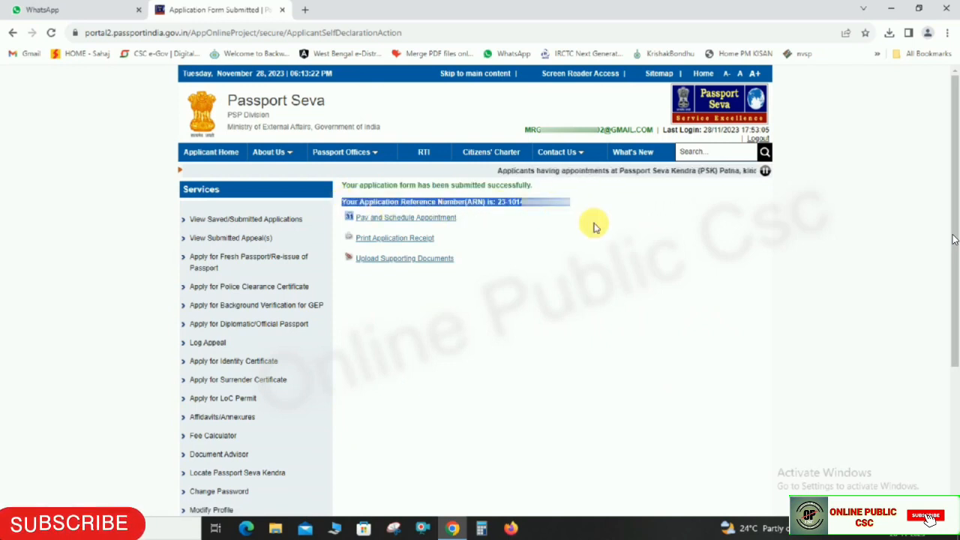
{"action": "left_click", "coordinate": [595, 226]}
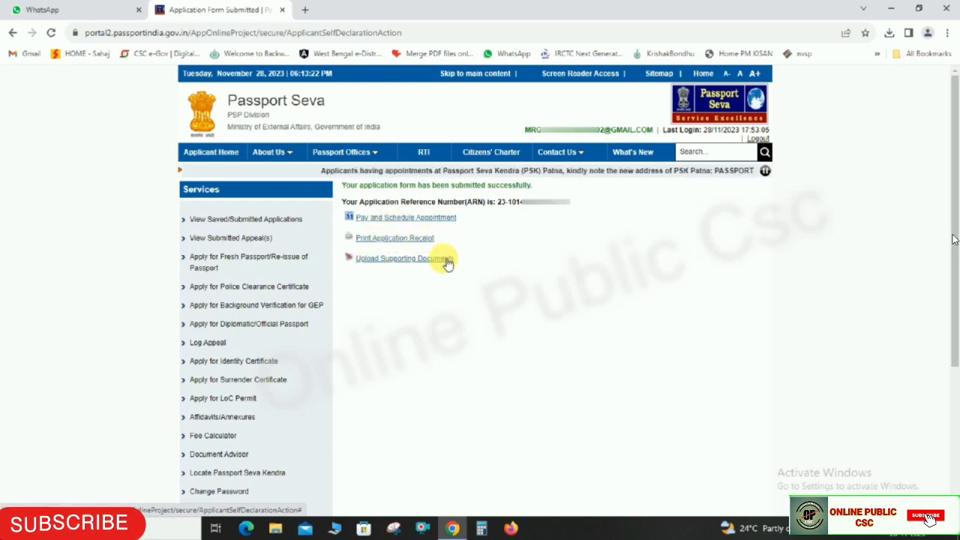
{"action": "left_click", "coordinate": [441, 217]}
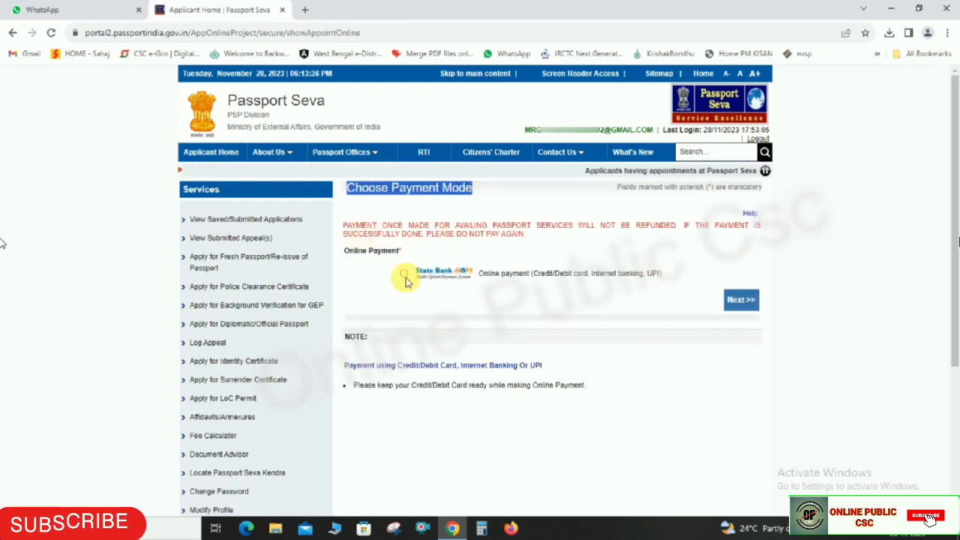
- Choose online payment through State Bank as the payment mode
{"action": "left_click_drag", "start_coordinate": [345, 254], "coordinate": [402, 268]}
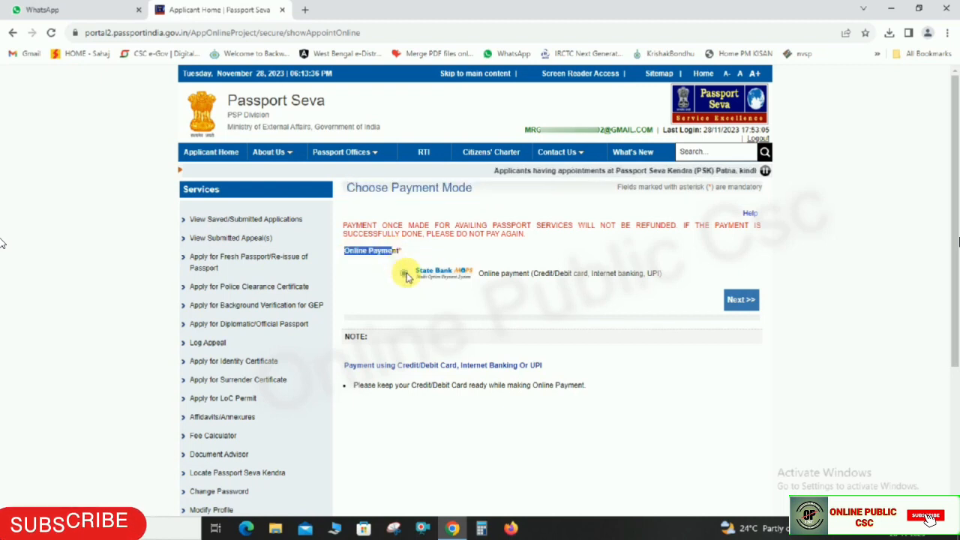
{"action": "left_click", "coordinate": [404, 275]}
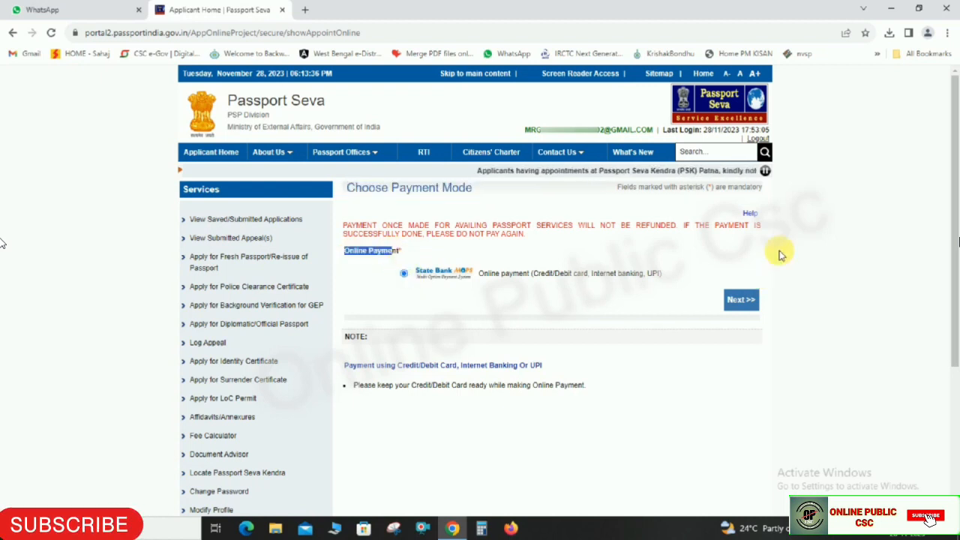
{"action": "left_click", "coordinate": [741, 301]}
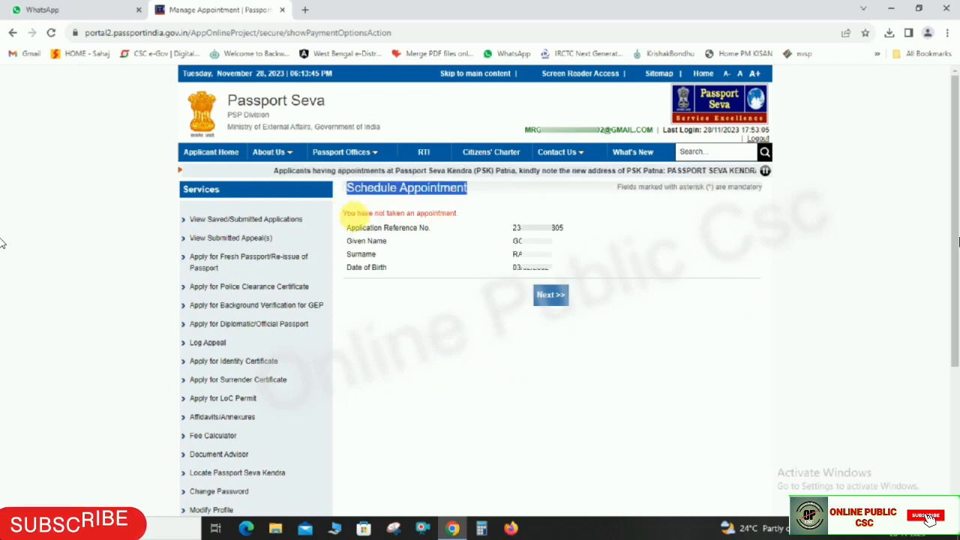
- Review the applicant summary and continue to the RPO Kolkata appointment availability list
{"action": "left_click_drag", "start_coordinate": [344, 215], "coordinate": [436, 229]}
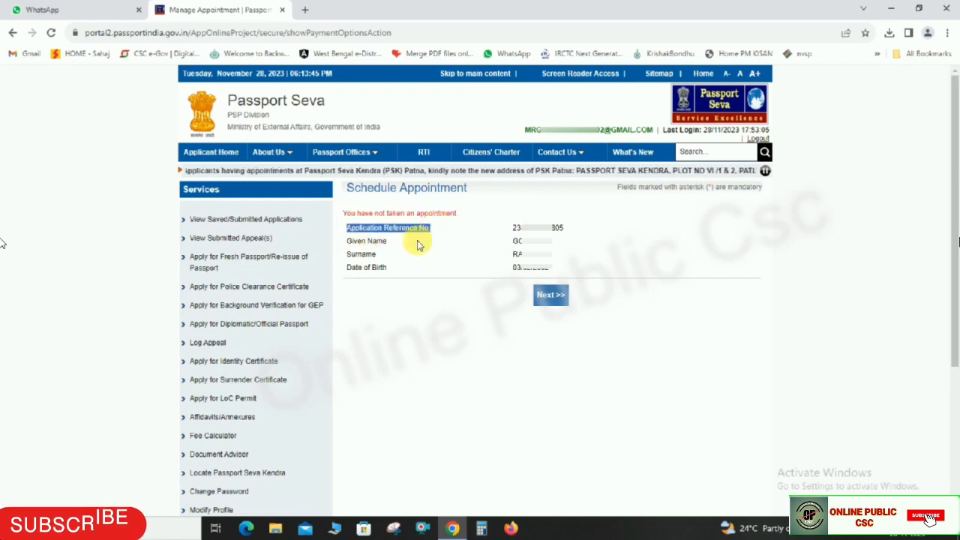
{"action": "left_click_drag", "start_coordinate": [347, 243], "coordinate": [393, 271]}
{"action": "left_click", "coordinate": [517, 245]}
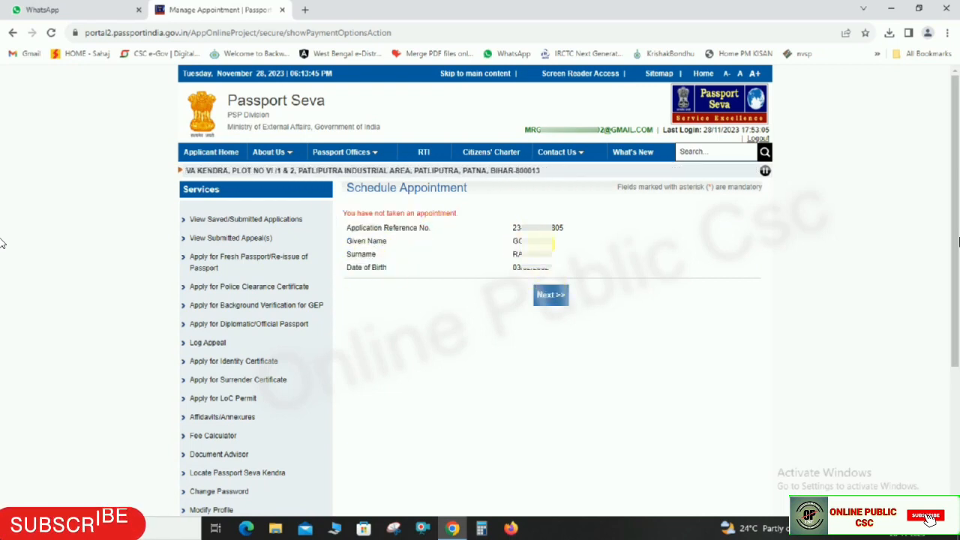
{"action": "left_click", "coordinate": [551, 294]}
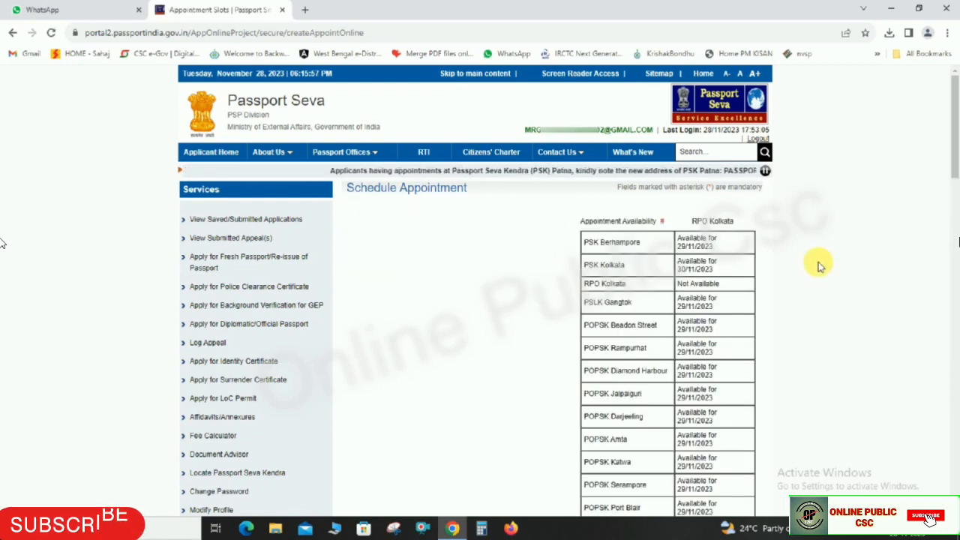
- Set the appointment Location to POPSK Rampurhat
{"action": "scroll", "coordinate": [820, 268], "scroll_direction": "down", "scroll_amount": 1}
{"action": "scroll", "coordinate": [820, 268], "scroll_direction": "down", "scroll_amount": 8}
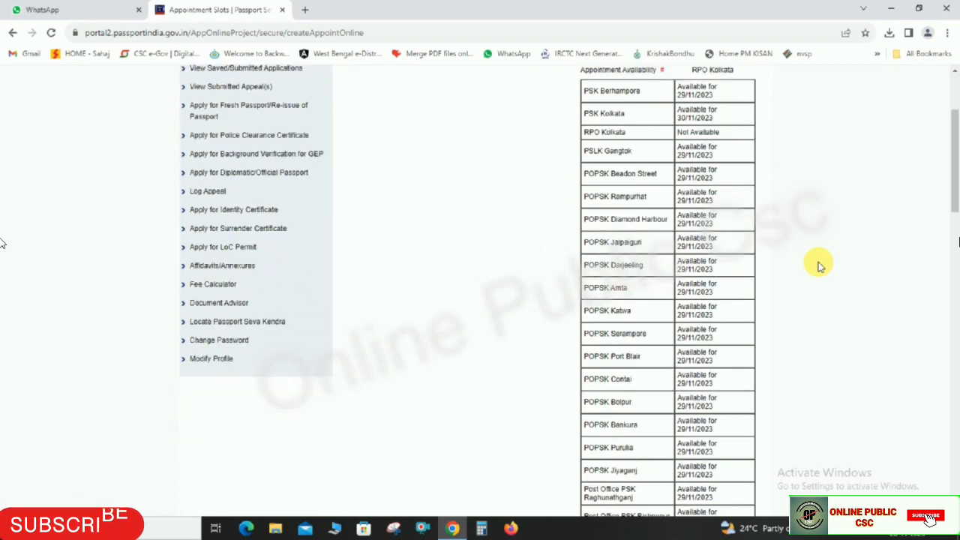
{"action": "left_click_drag", "start_coordinate": [347, 153], "coordinate": [439, 151]}
{"action": "left_click_drag", "start_coordinate": [350, 169], "coordinate": [383, 170]}
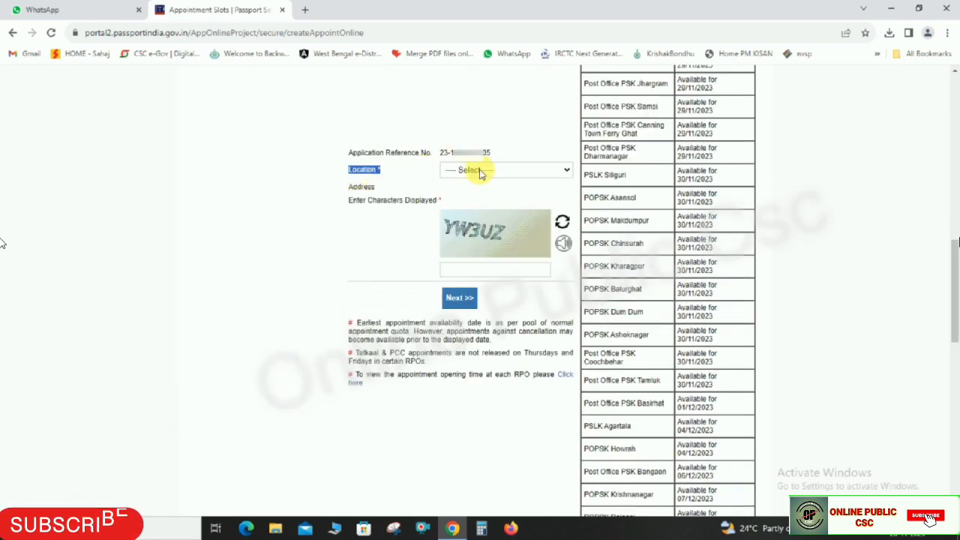
{"action": "left_click", "coordinate": [482, 172]}
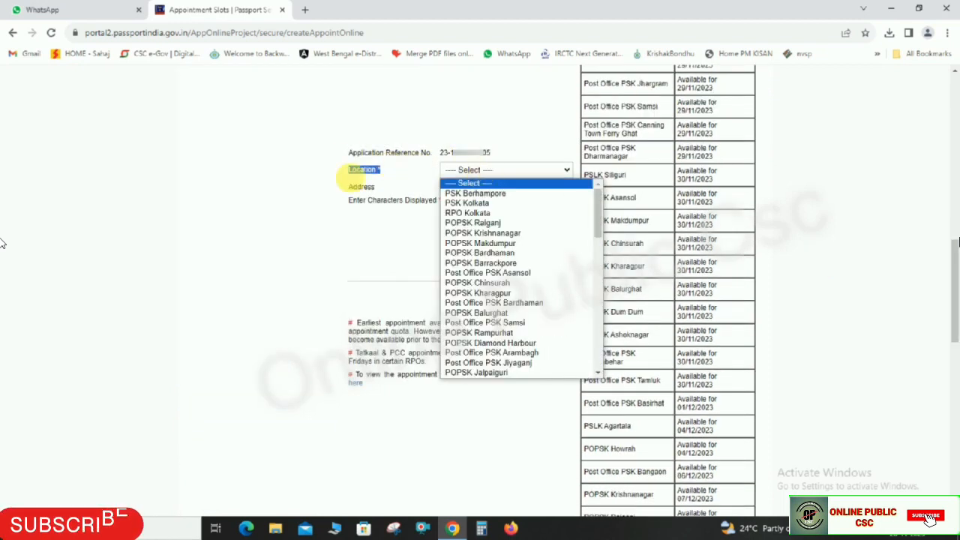
{"action": "left_click", "coordinate": [323, 181]}
{"action": "left_click_drag", "start_coordinate": [350, 187], "coordinate": [416, 201]}
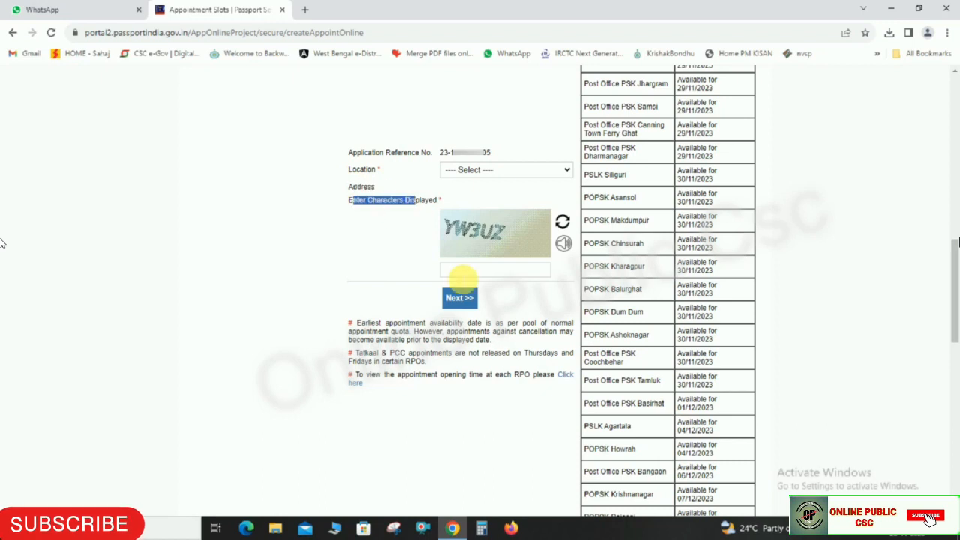
{"action": "left_click", "coordinate": [374, 277]}
{"action": "left_click_drag", "start_coordinate": [350, 170], "coordinate": [386, 170]}
{"action": "left_click", "coordinate": [475, 178]}
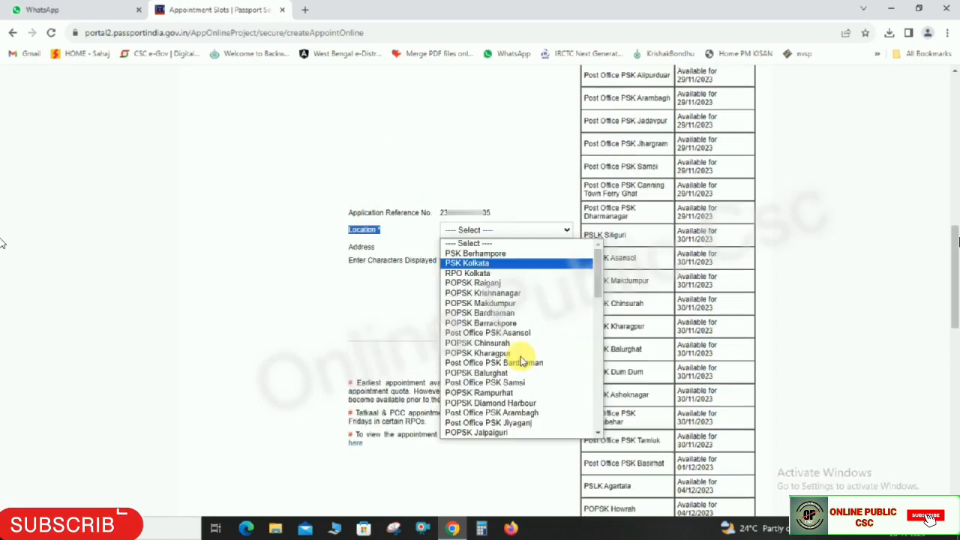
{"action": "left_click", "coordinate": [484, 394]}
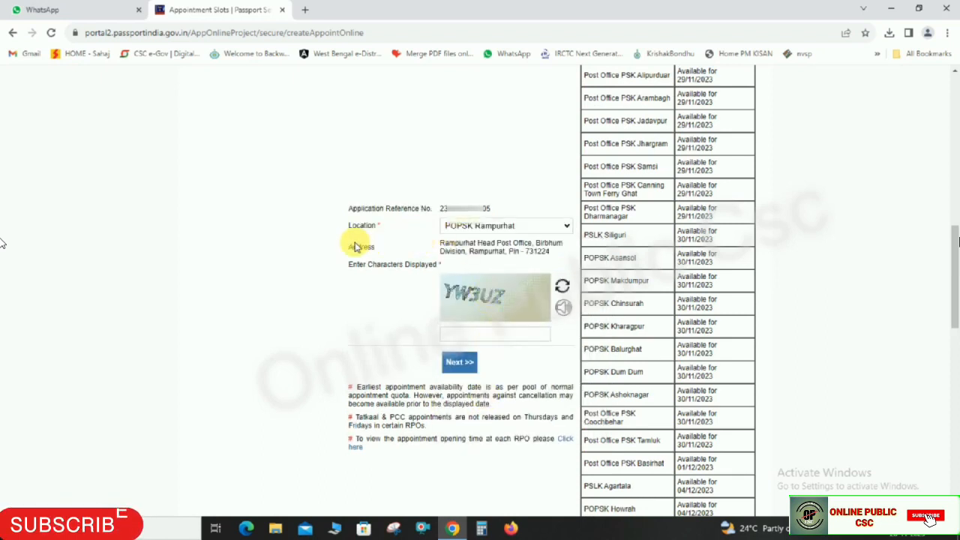
- Enter the displayed captcha characters to reach the Pay and Book Appointment page
{"action": "left_click_drag", "start_coordinate": [353, 245], "coordinate": [435, 244]}
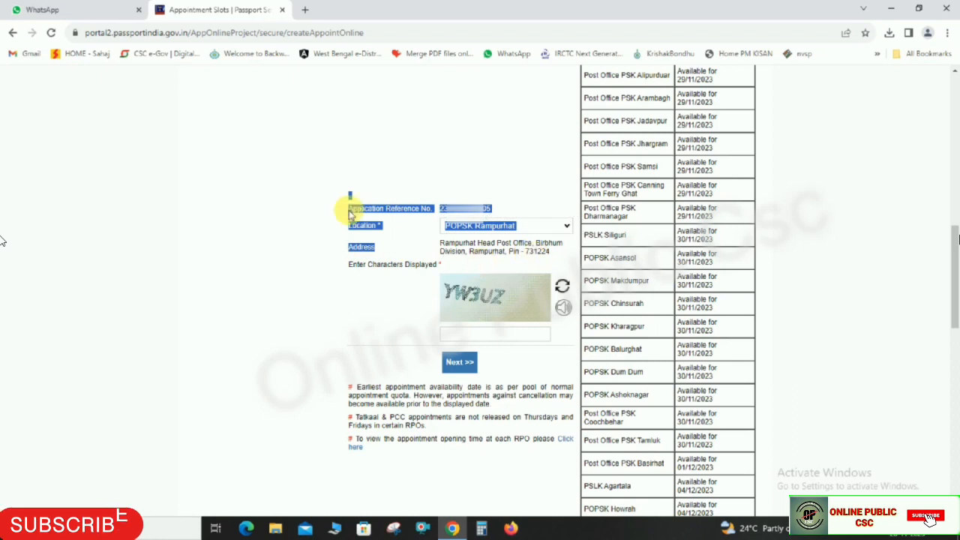
{"action": "left_click", "coordinate": [536, 303]}
{"action": "left_click", "coordinate": [495, 335]}
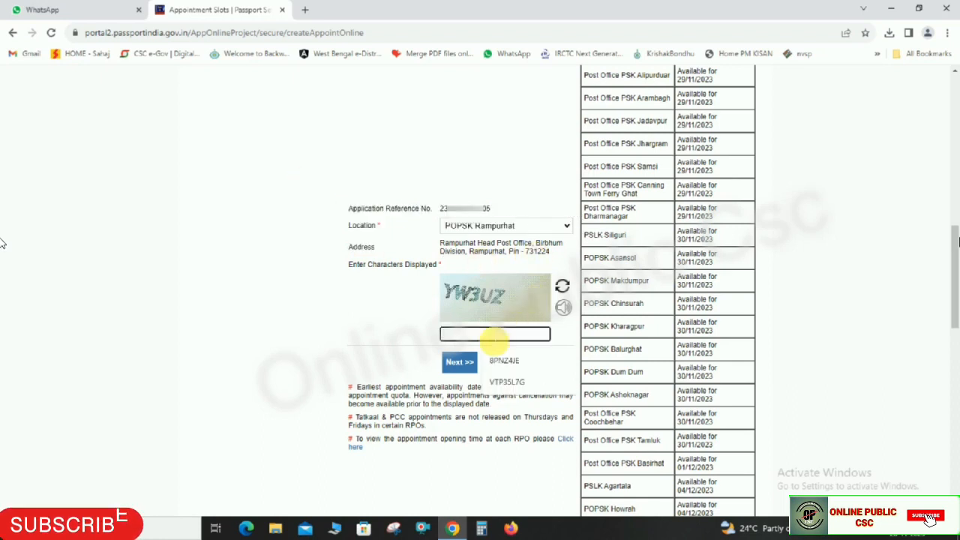
{"action": "type", "text": "YW3UZ"}
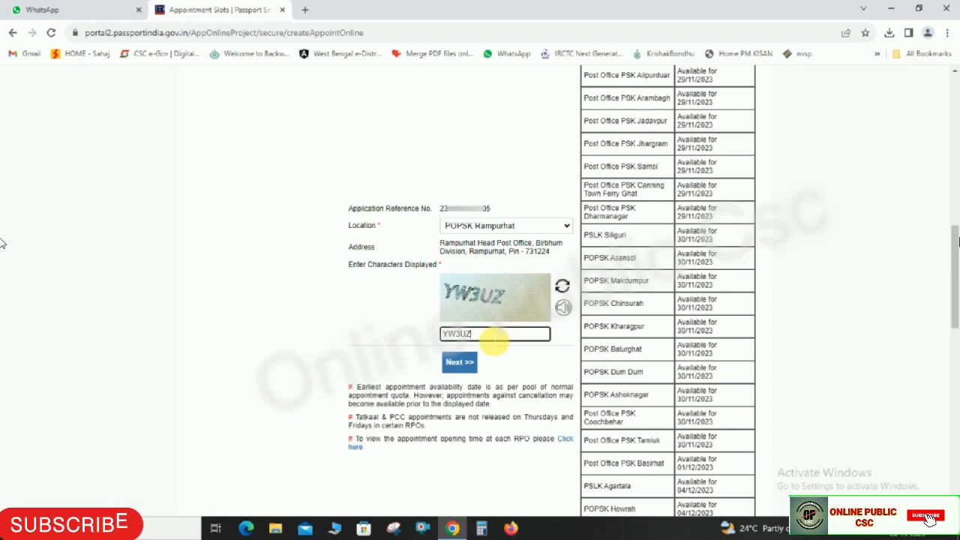
{"action": "left_click", "coordinate": [326, 315]}
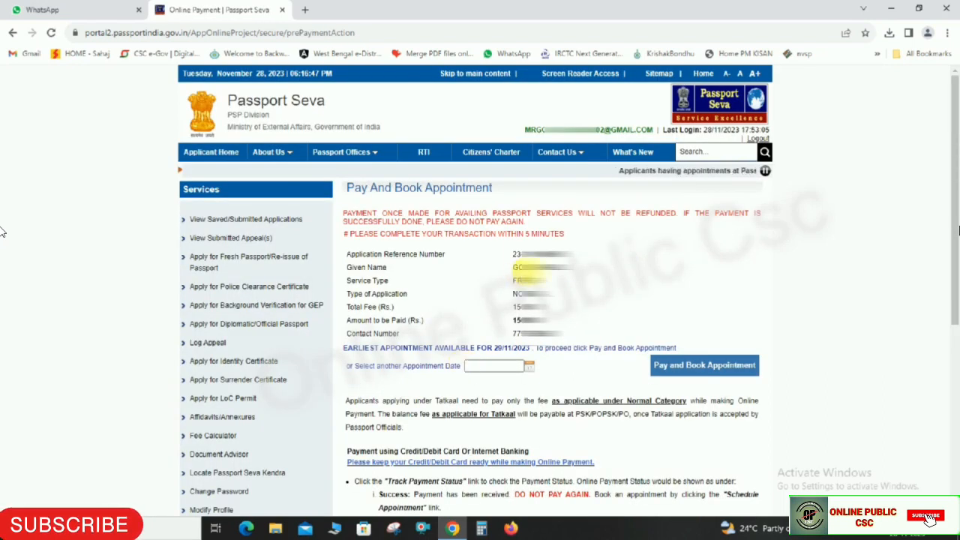
- Start Pay and Book Appointment and accept the CAUTION notice with 'OK, I understand'
{"action": "left_click_drag", "start_coordinate": [347, 188], "coordinate": [494, 189]}
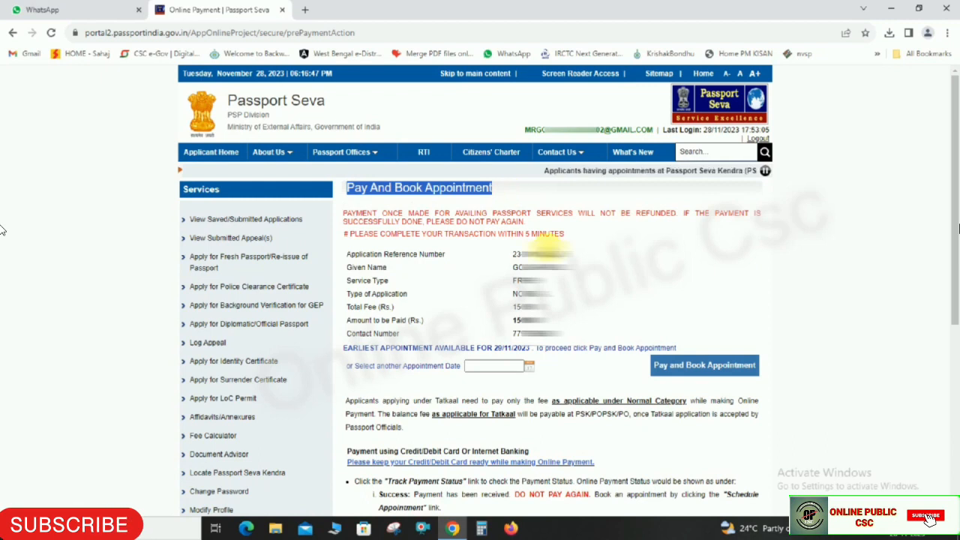
{"action": "left_click_drag", "start_coordinate": [513, 254], "coordinate": [536, 276]}
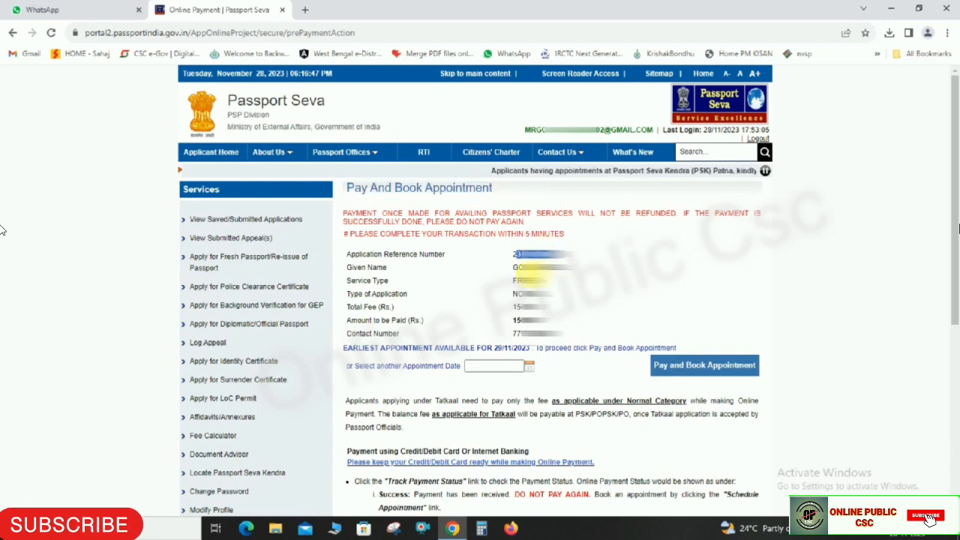
{"action": "left_click", "coordinate": [628, 270]}
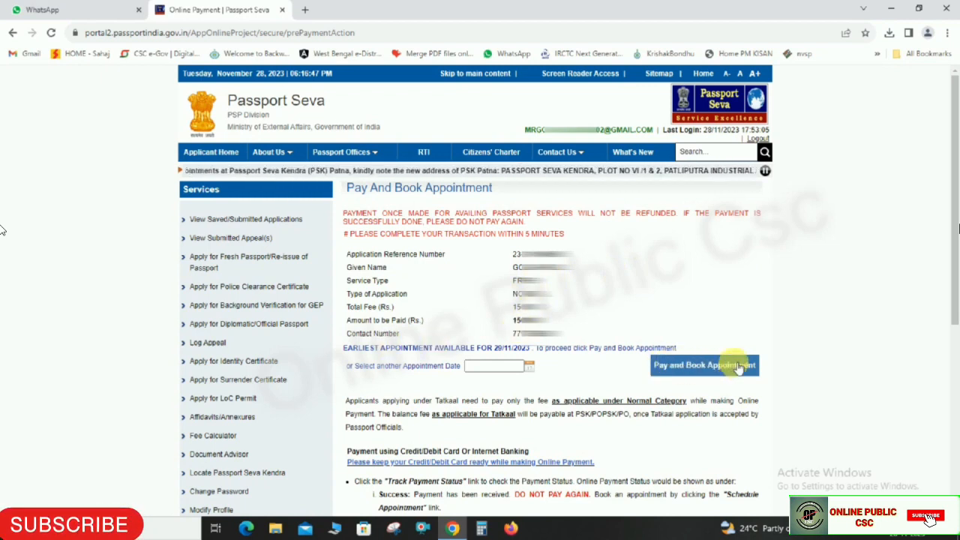
{"action": "left_click", "coordinate": [682, 368]}
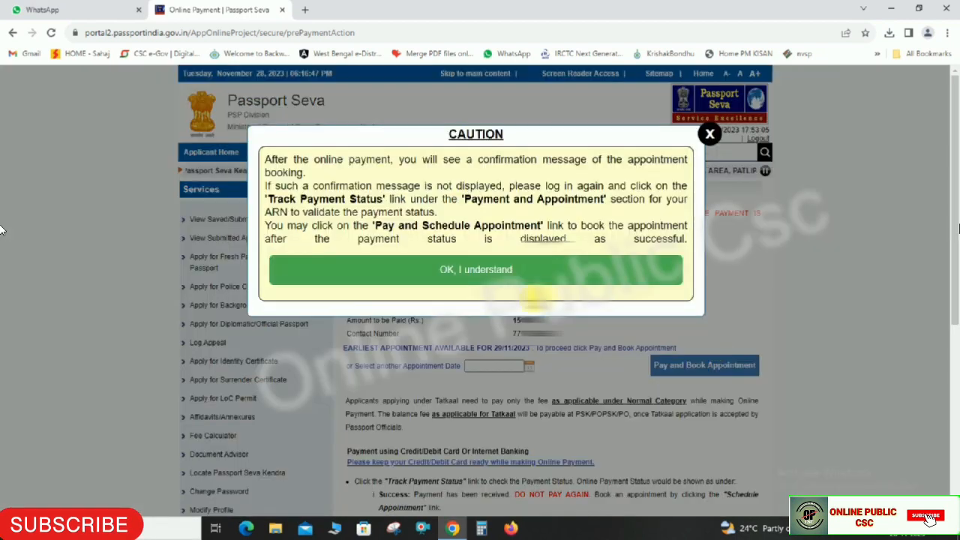
{"action": "left_click", "coordinate": [471, 272]}
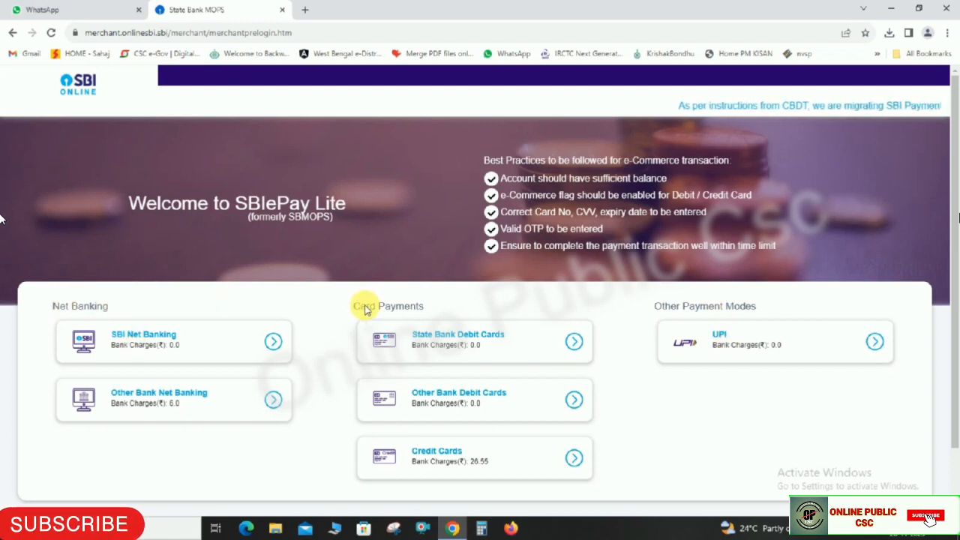
- Pick UPI under Other Payment Modes on the SBIePay Lite page
{"action": "left_click_drag", "start_coordinate": [366, 309], "coordinate": [428, 307]}
{"action": "left_click_drag", "start_coordinate": [655, 308], "coordinate": [746, 306]}
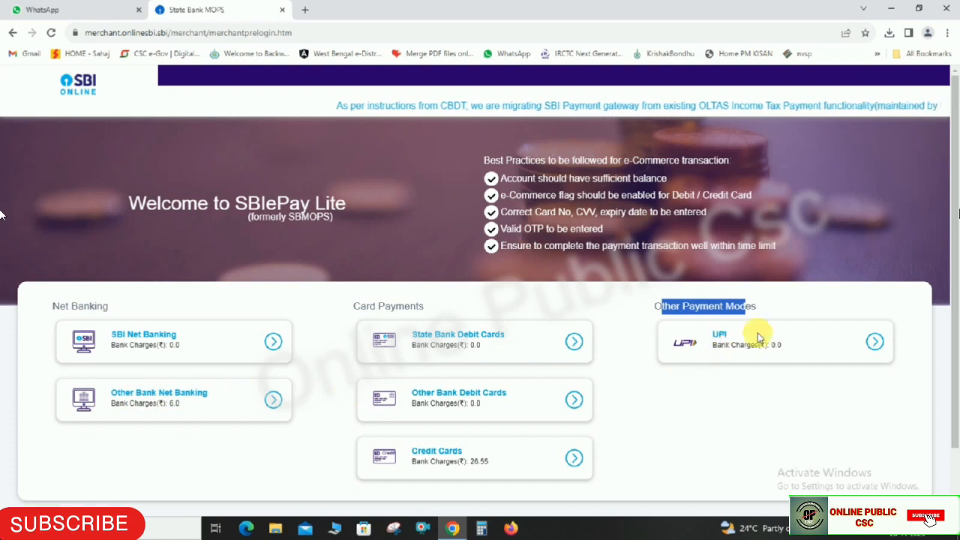
{"action": "left_click", "coordinate": [878, 393]}
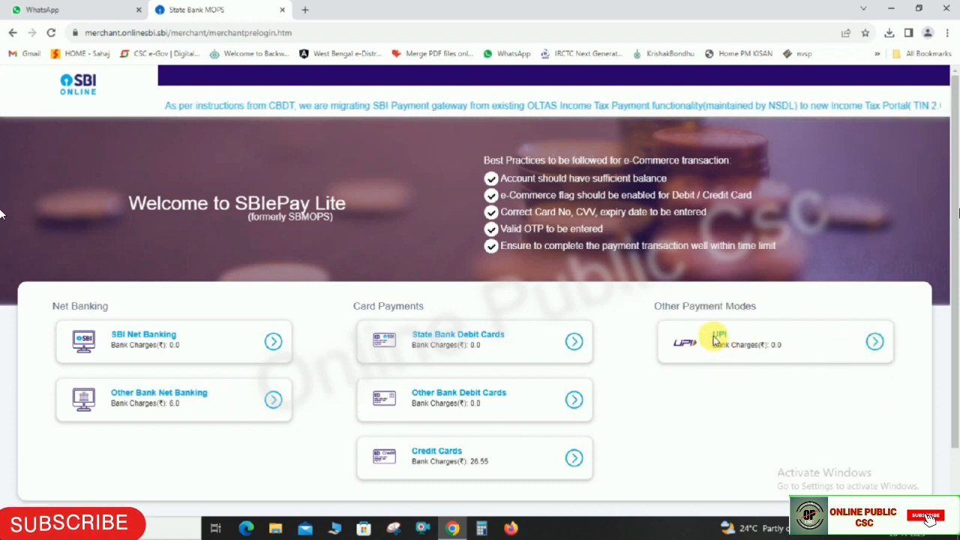
{"action": "left_click", "coordinate": [873, 343]}
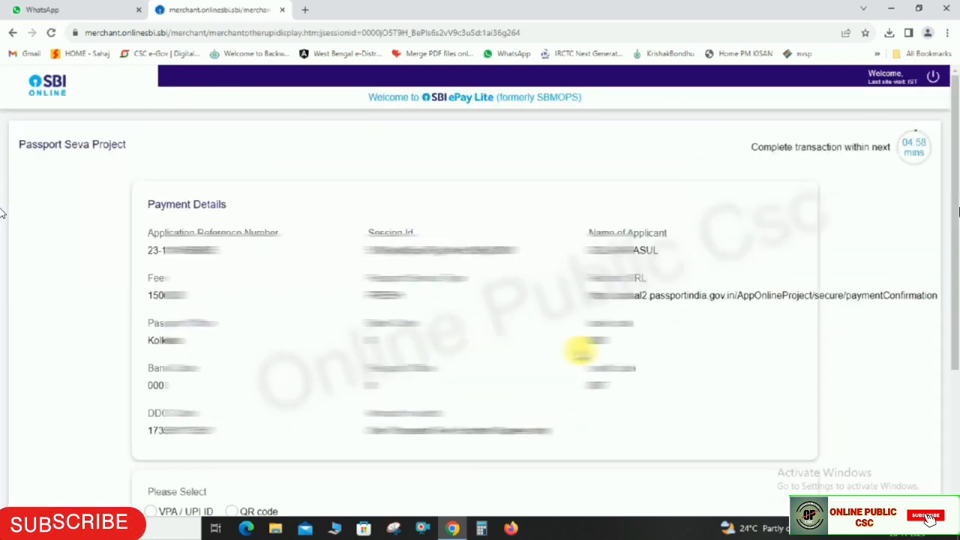
{"action": "scroll", "coordinate": [579, 352], "scroll_direction": "down", "scroll_amount": 1}
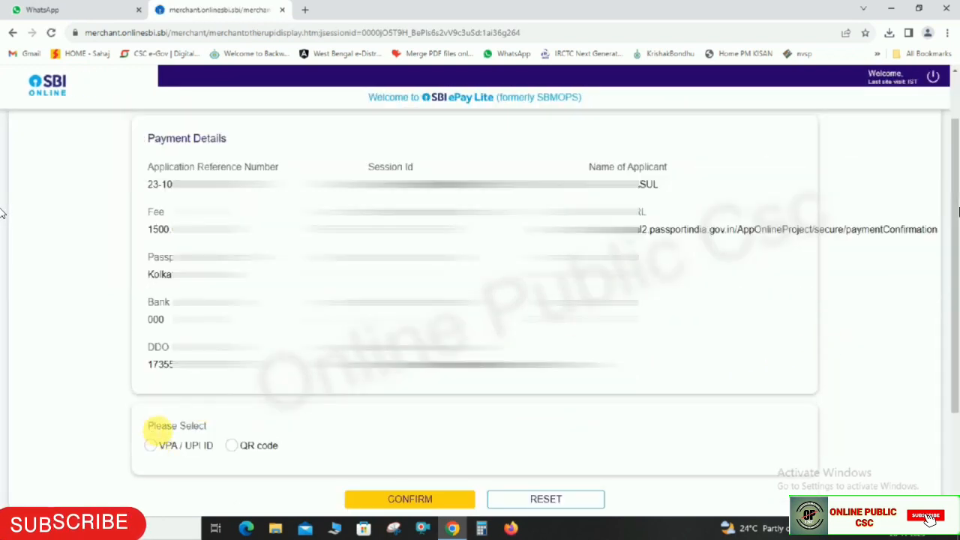
- Pay the Rs 1500.00 fee by UPI QR code until the status shows Success
{"action": "left_click_drag", "start_coordinate": [154, 426], "coordinate": [301, 448]}
{"action": "left_click", "coordinate": [255, 447]}
{"action": "left_click", "coordinate": [236, 448]}
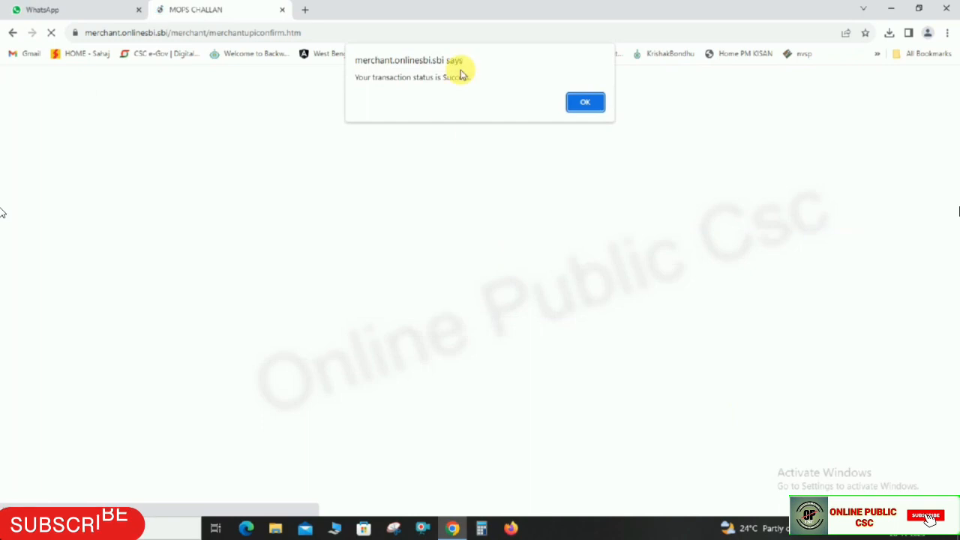
{"action": "left_click_drag", "start_coordinate": [363, 78], "coordinate": [443, 78]}
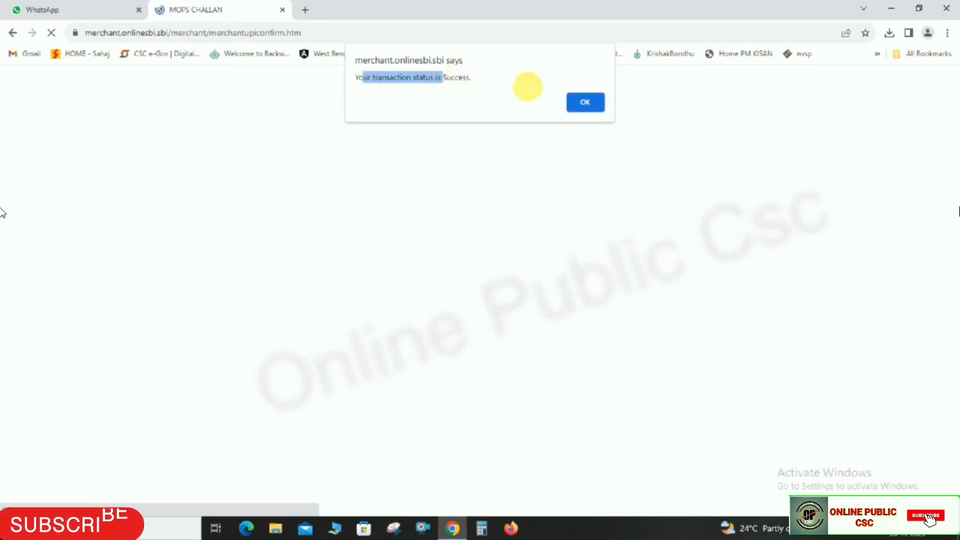